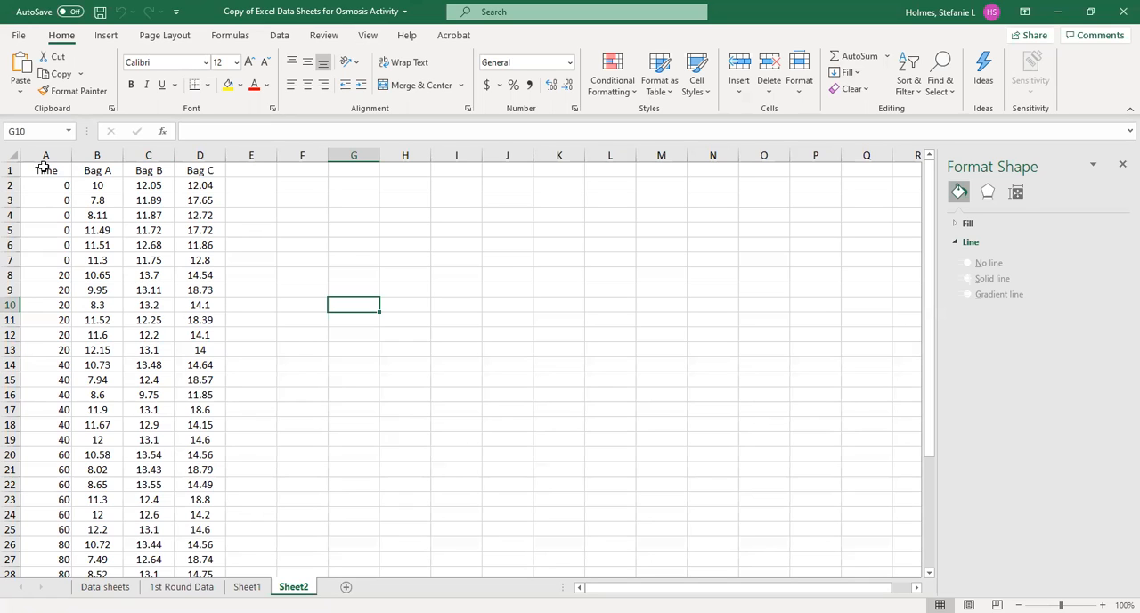
# - Insert a markers-only scatter chart from the Time and Bag A to Bag C data in A1:D37
pyautogui.moveTo(41, 170); pyautogui.dragTo(203, 277)
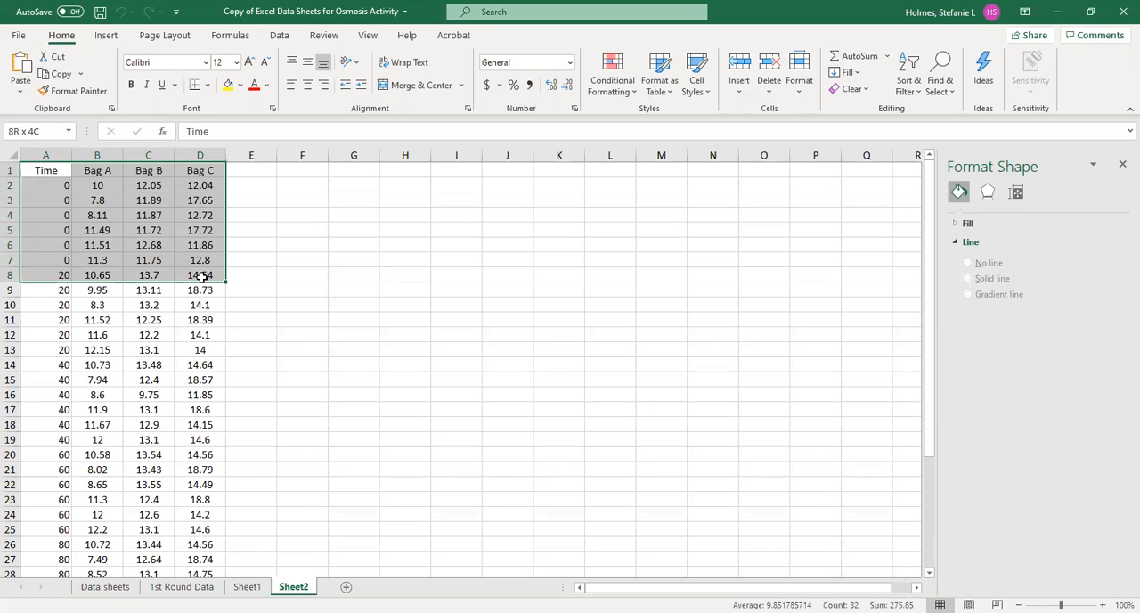
pyautogui.moveTo(202, 276); pyautogui.dragTo(196, 541)
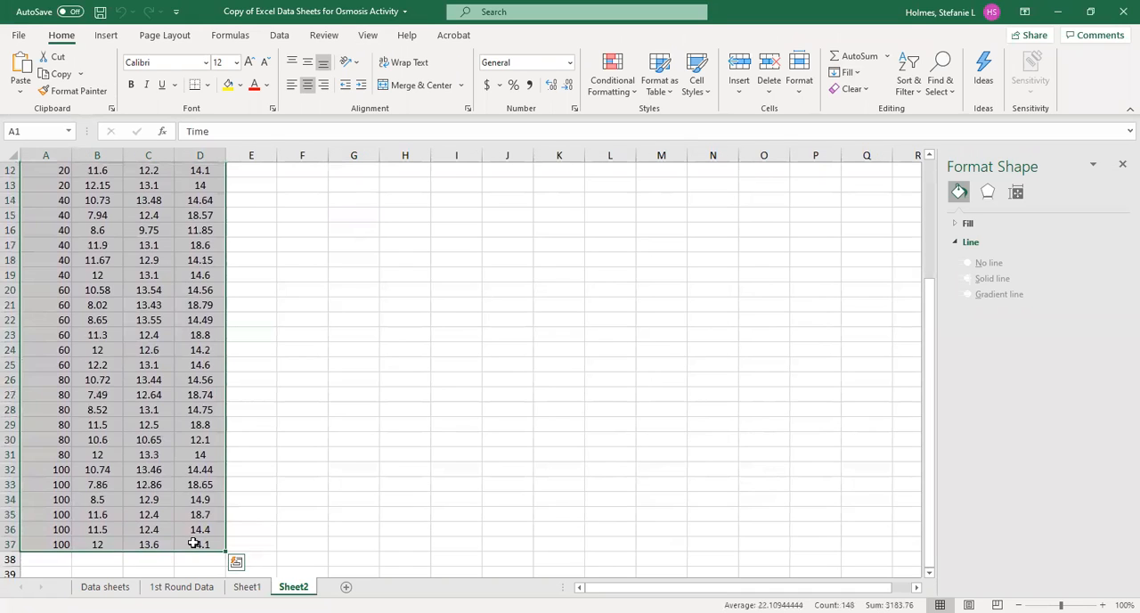
pyautogui.click(106, 36)
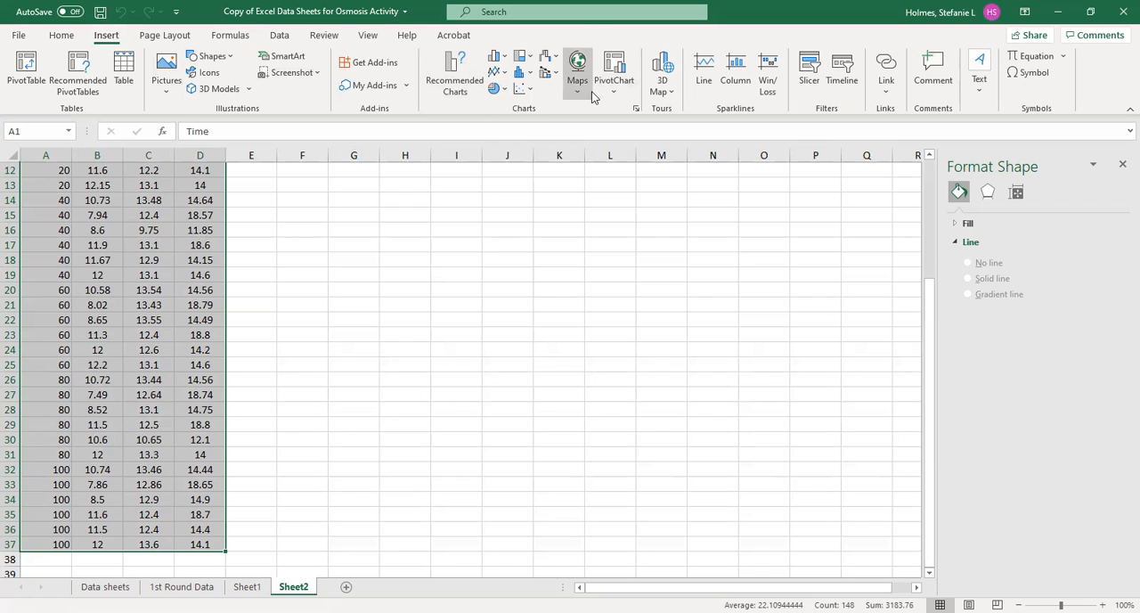
pyautogui.click(532, 93)
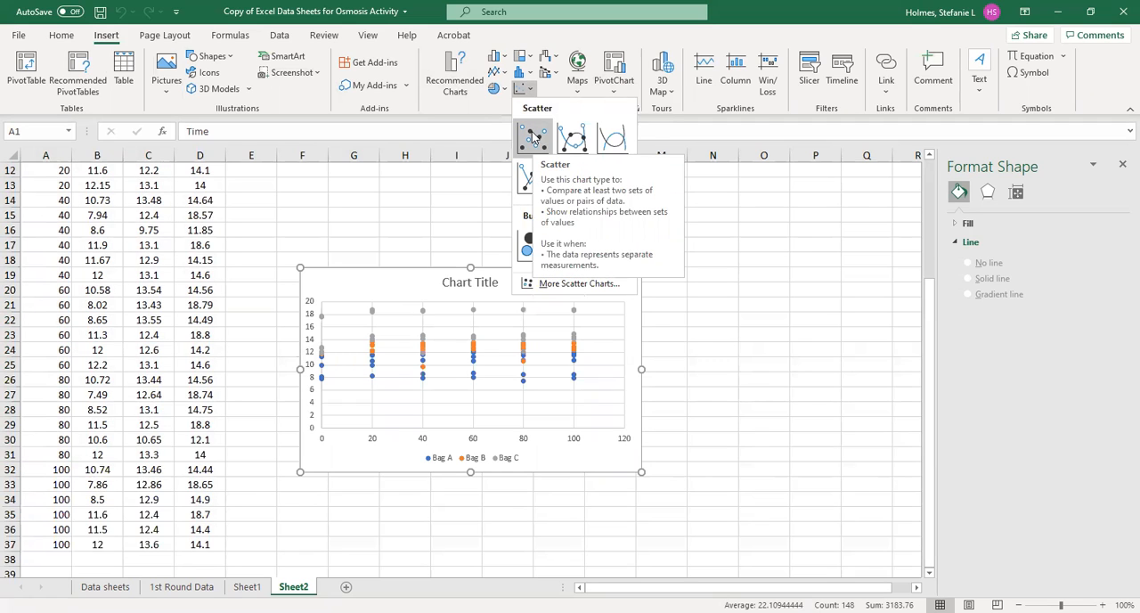
pyautogui.click(532, 136)
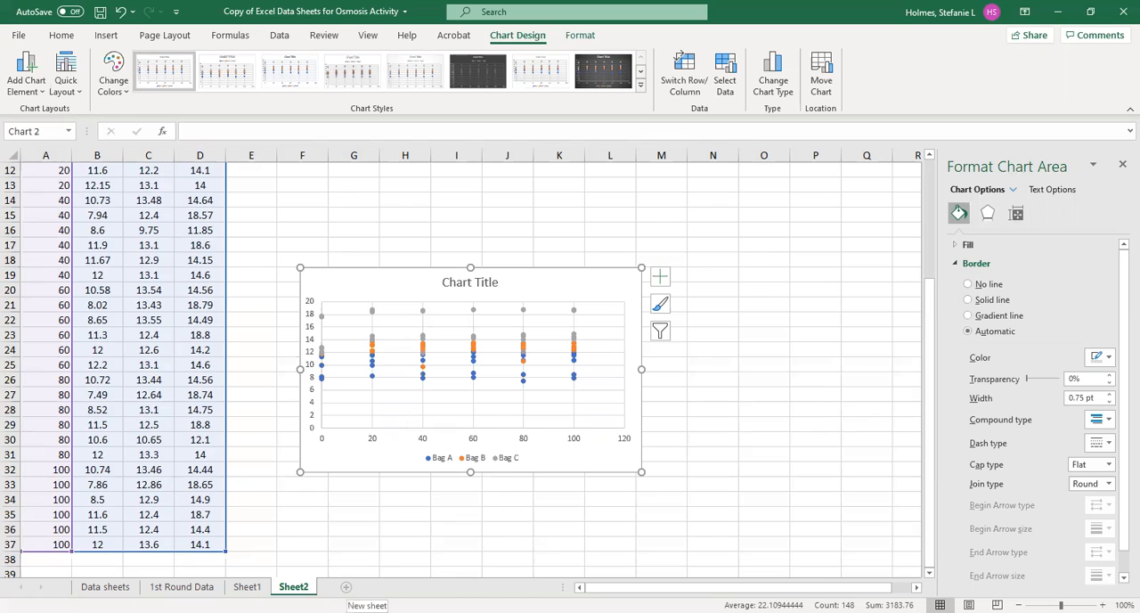
# - Add a new worksheet and rename it Graph
pyautogui.click(345, 586)
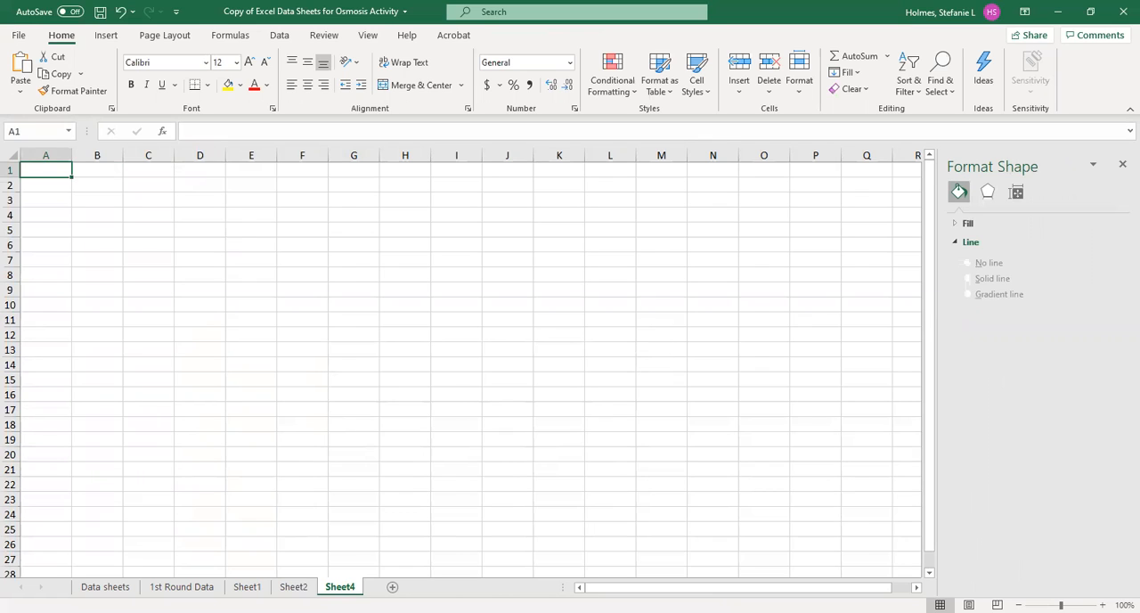
pyautogui.rightClick(345, 586)
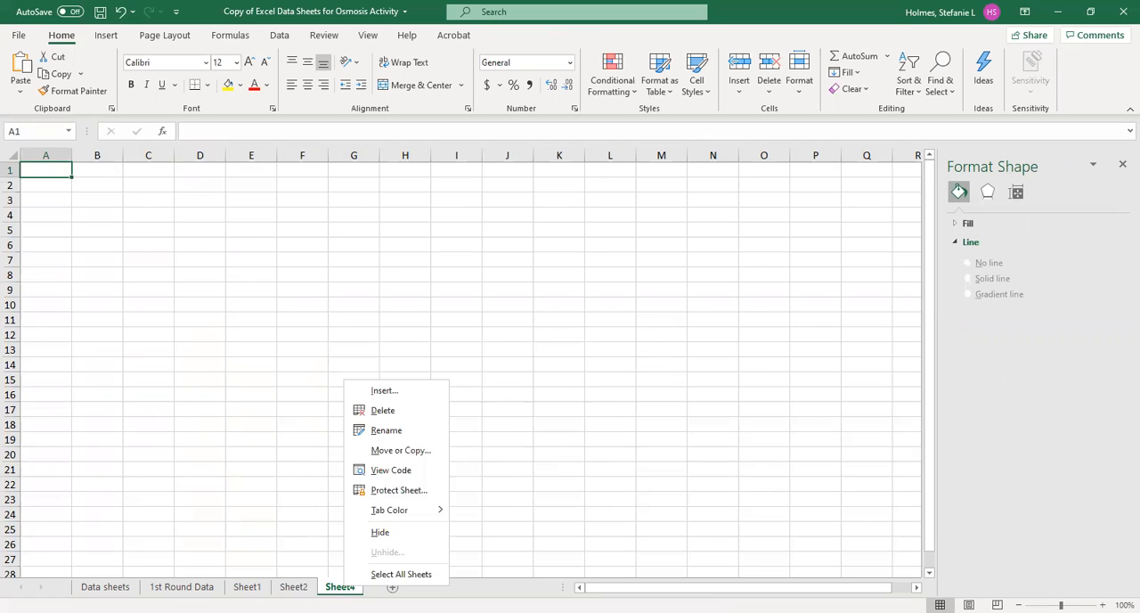
pyautogui.click(385, 430)
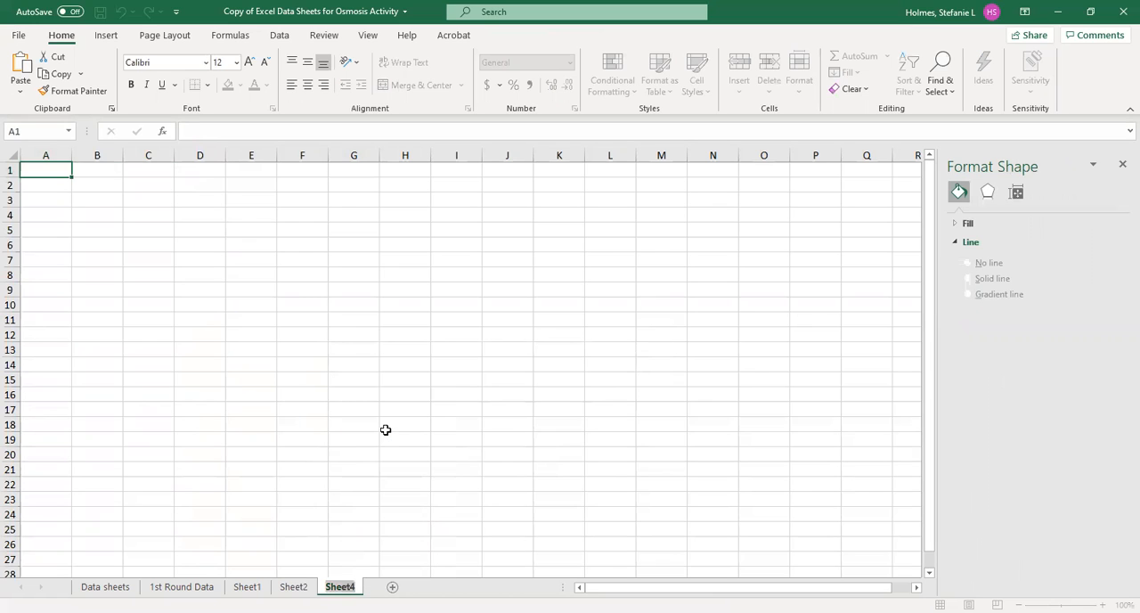
pyautogui.press('BackSpace')
pyautogui.write('Graph')
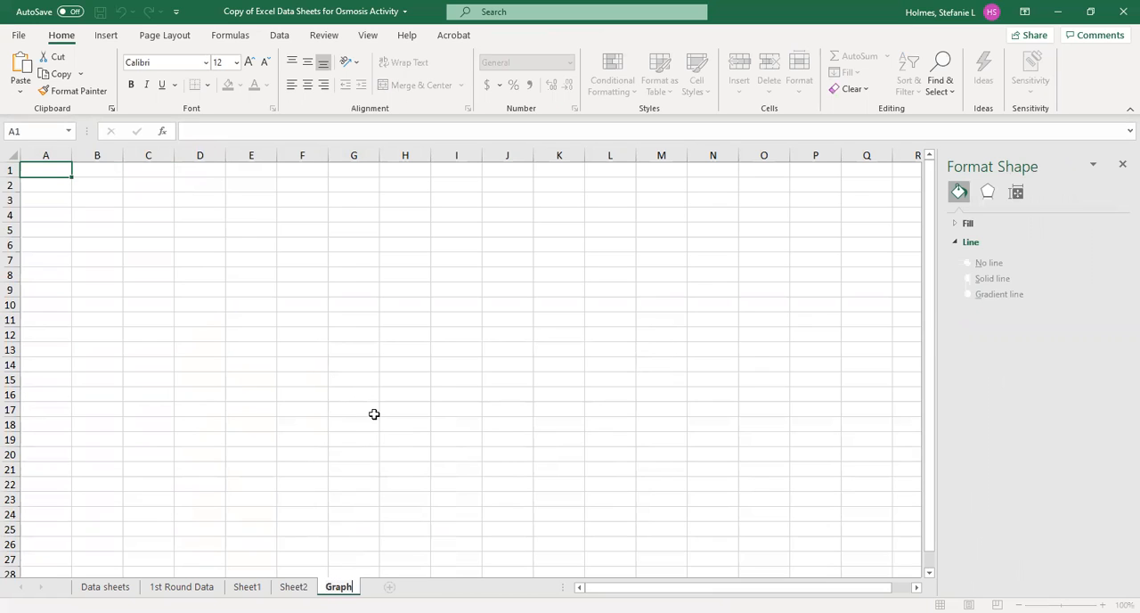
pyautogui.click(331, 441)
# - Move the scatter chart from Sheet2 to the Graph sheet, placing it at cell C4
pyautogui.click(293, 586)
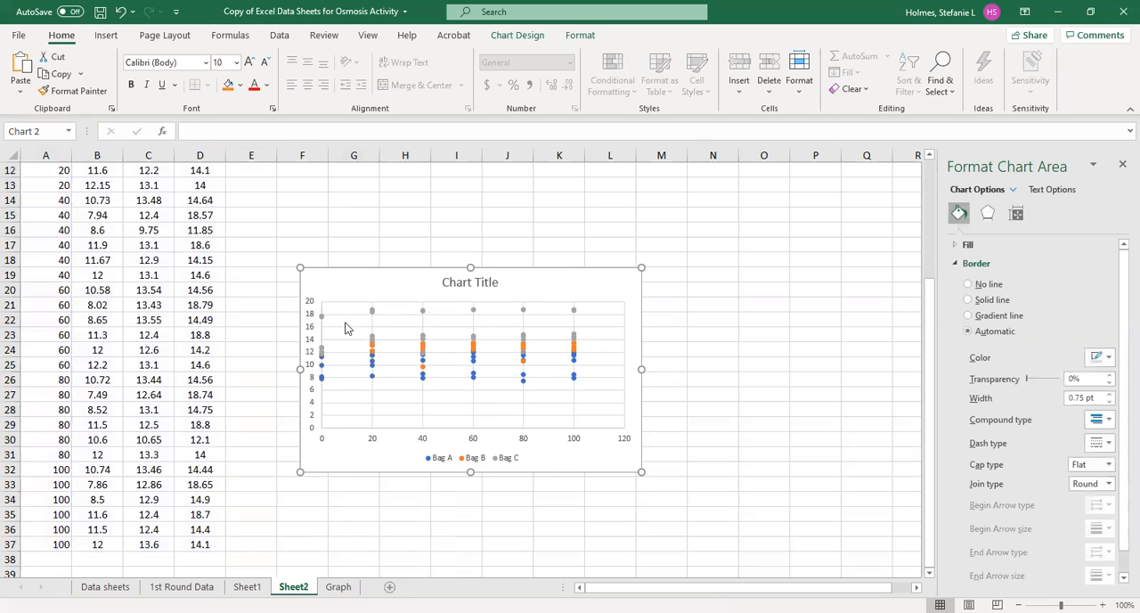
pyautogui.click(449, 216)
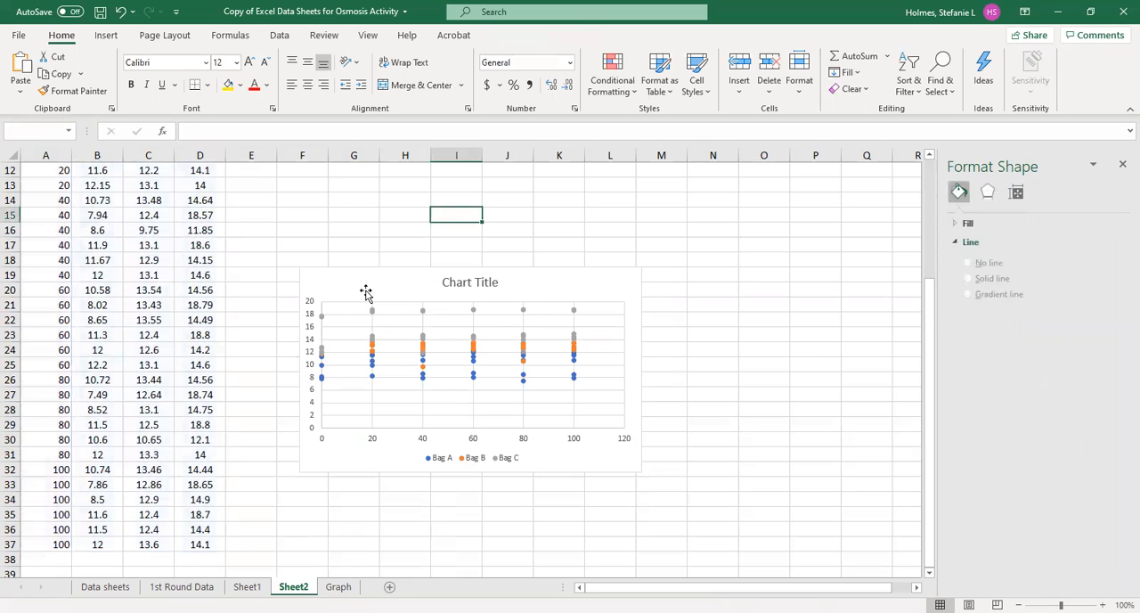
pyautogui.click(367, 291)
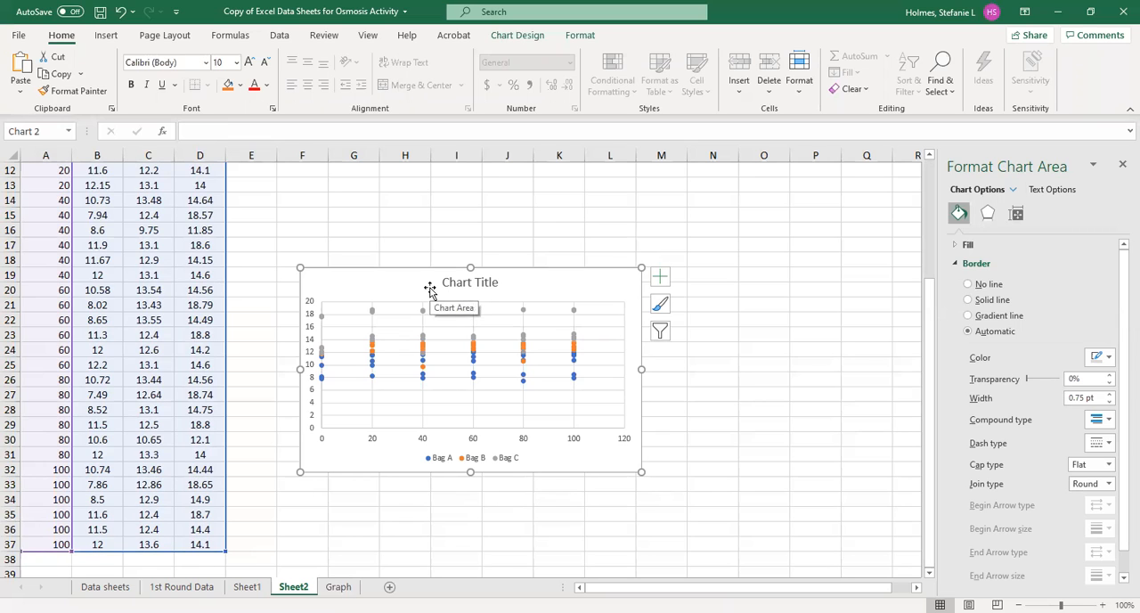
pyautogui.press('Delete')
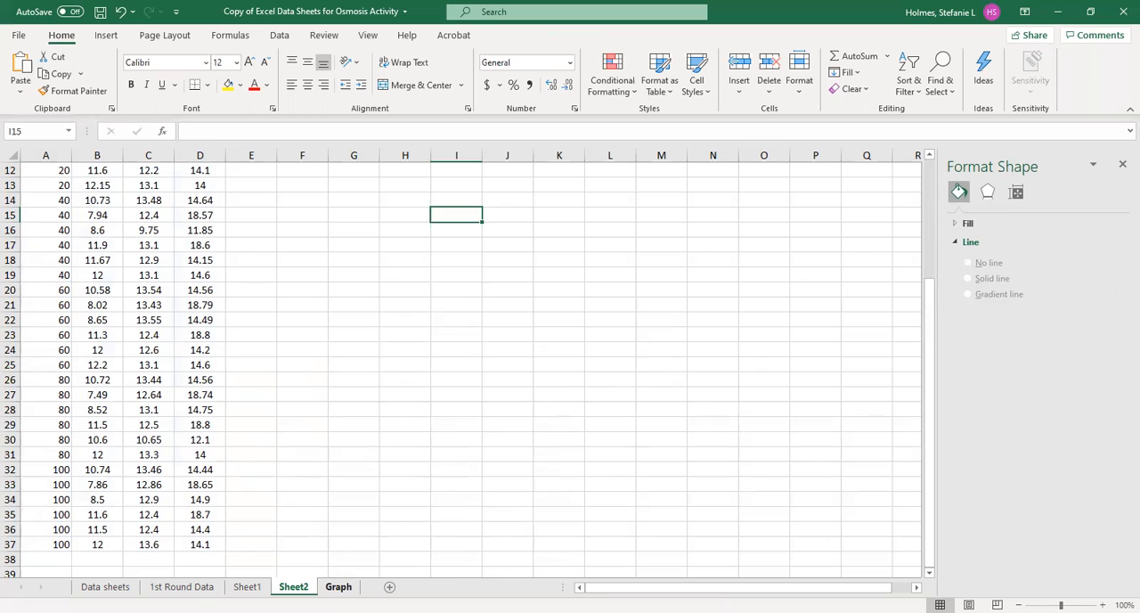
pyautogui.click(338, 586)
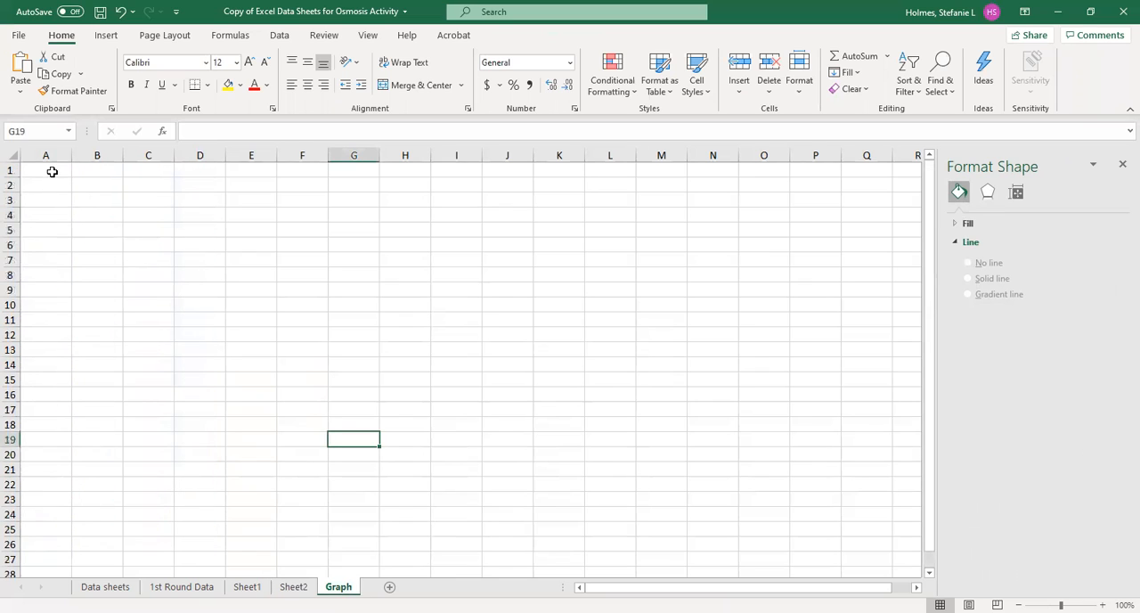
pyautogui.click(156, 214)
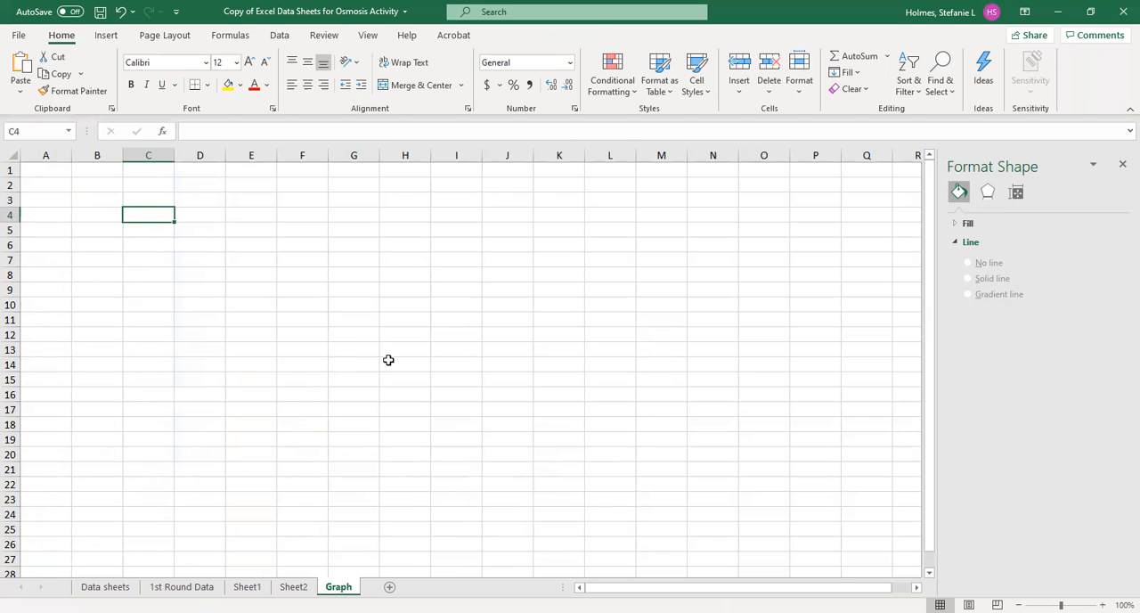
pyautogui.hotkey('ctrl', 'v')
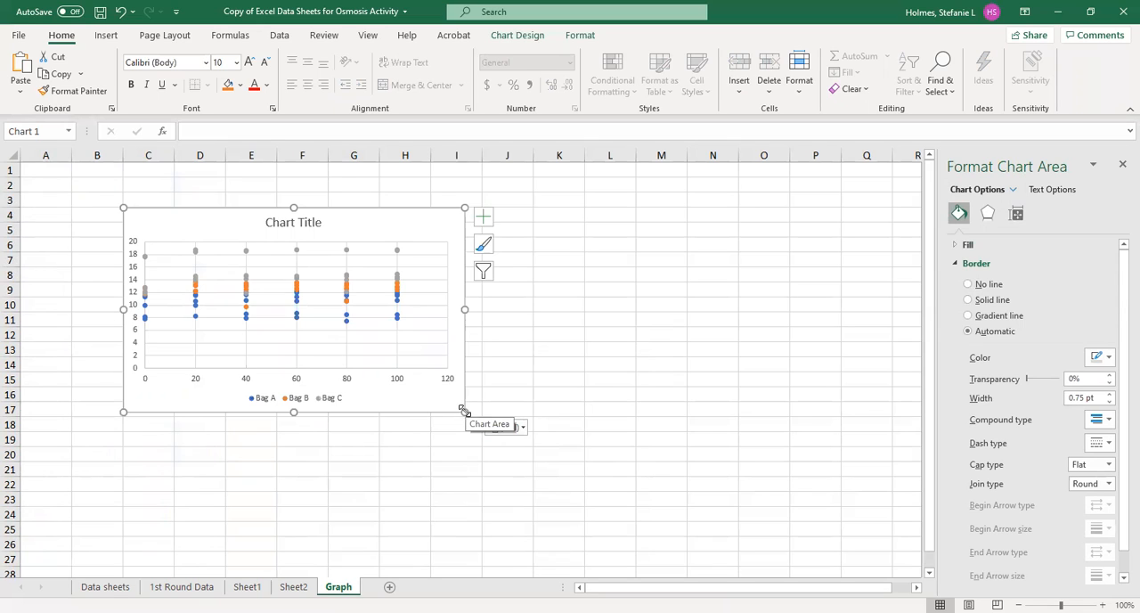
# - Enlarge the chart to about column M, row 26, then shrink and shift its plot area to leave margins for titles
pyautogui.moveTo(463, 409); pyautogui.dragTo(691, 542)
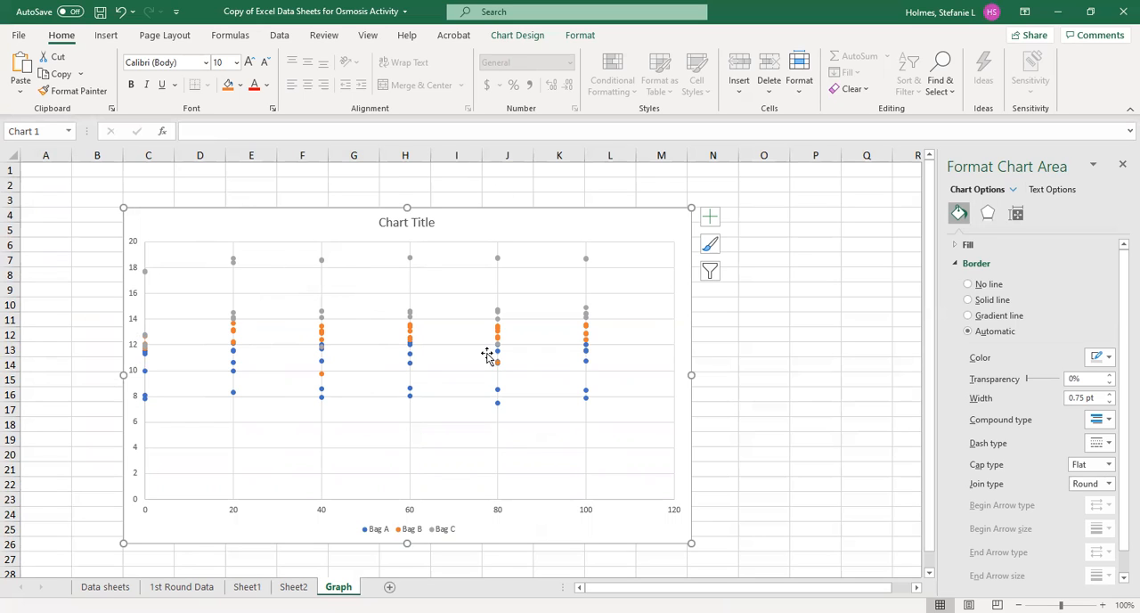
pyautogui.click(329, 262)
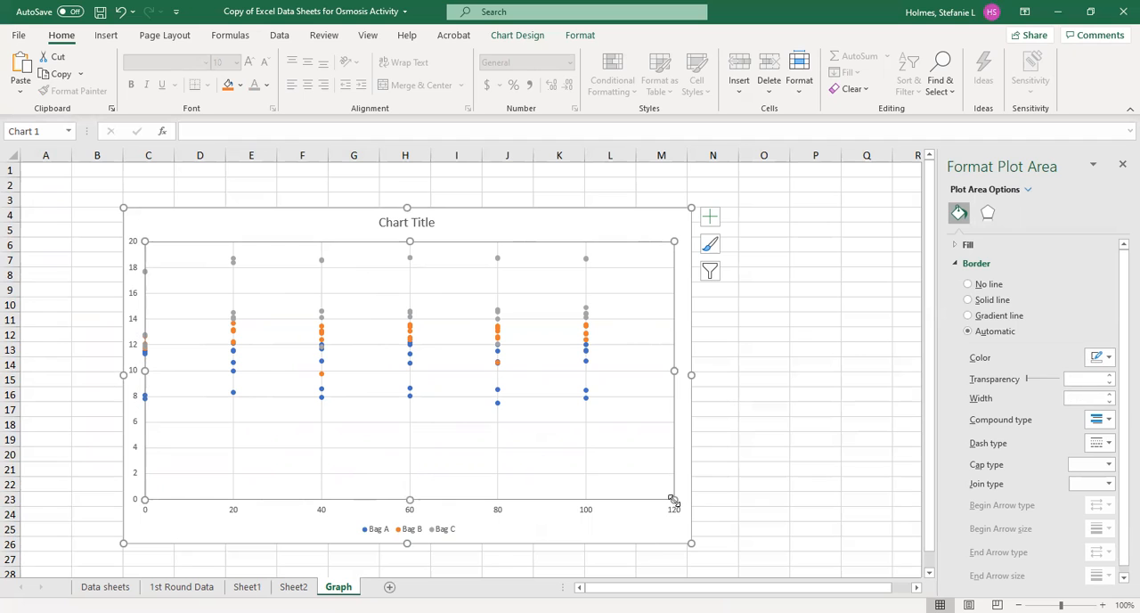
pyautogui.moveTo(673, 501); pyautogui.dragTo(613, 460)
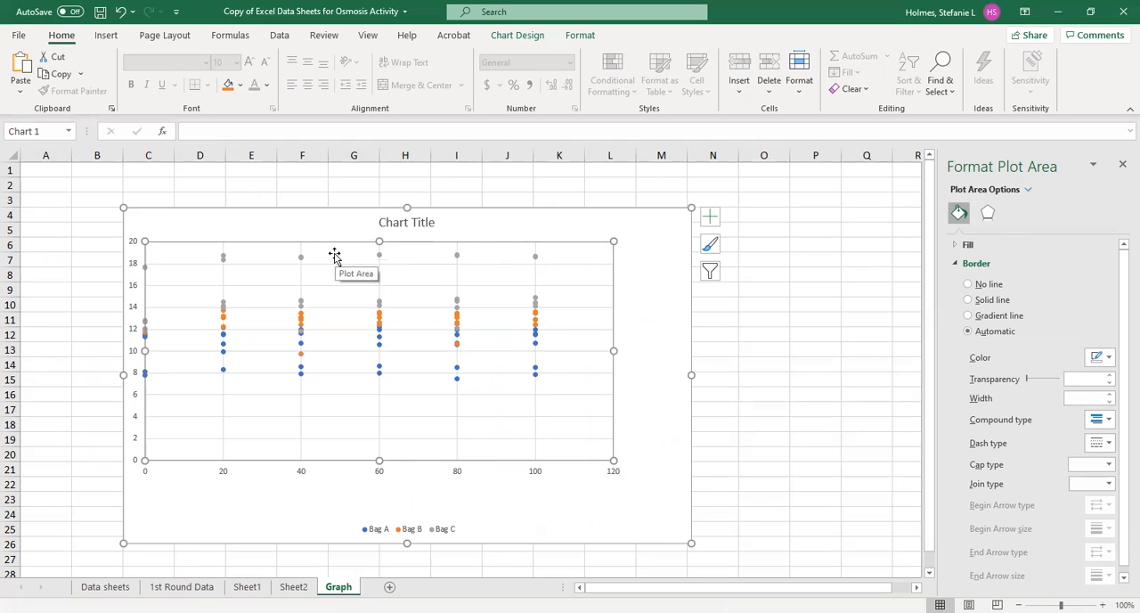
pyautogui.moveTo(334, 256); pyautogui.dragTo(367, 262)
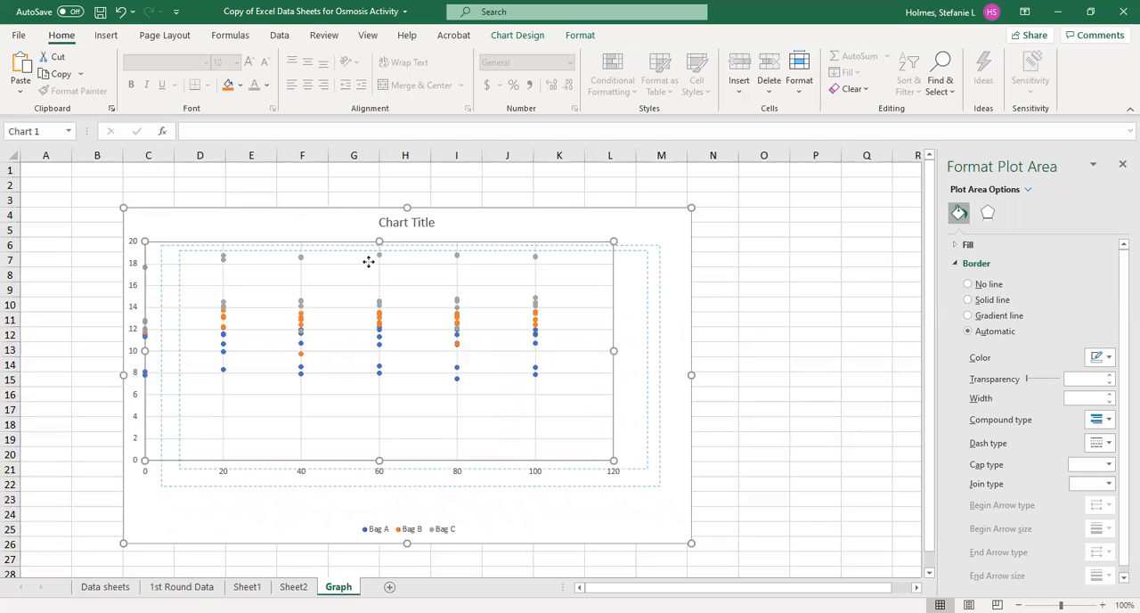
pyautogui.moveTo(368, 262); pyautogui.dragTo(369, 262)
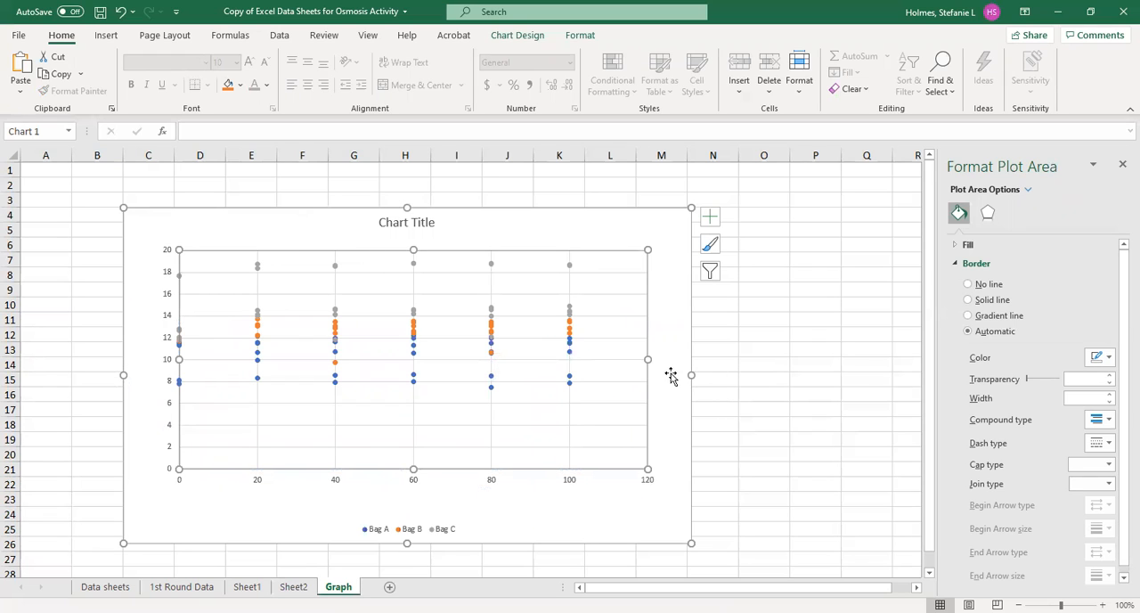
# - Widen the chart to about column P and narrow its plot area to leave space on the right side
pyautogui.moveTo(691, 373); pyautogui.dragTo(832, 361)
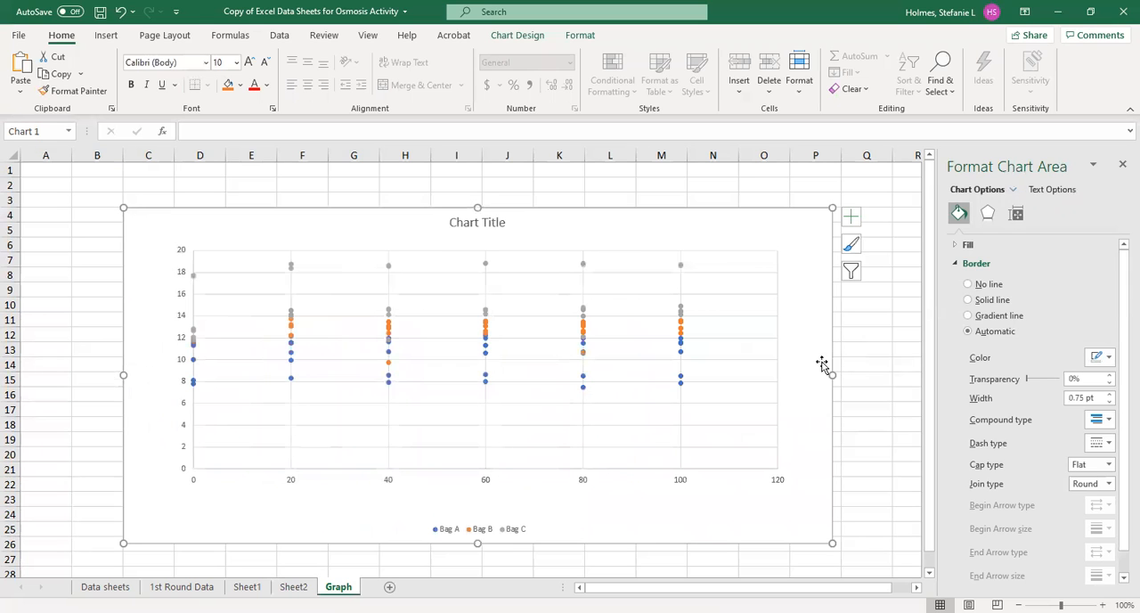
pyautogui.click(776, 361)
pyautogui.click(737, 432)
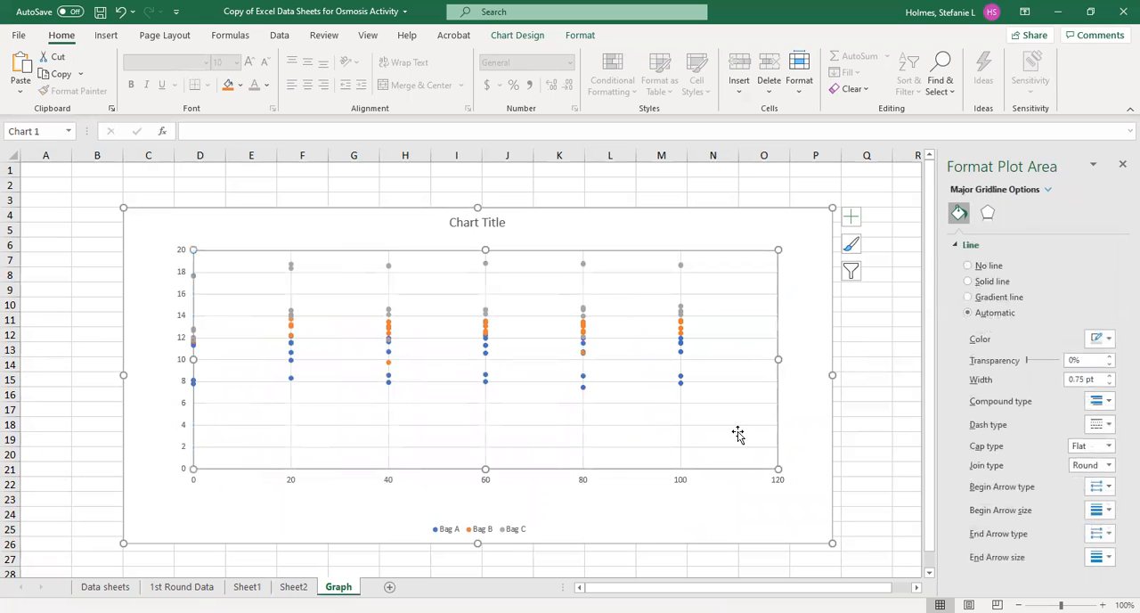
pyautogui.moveTo(779, 357); pyautogui.dragTo(710, 365)
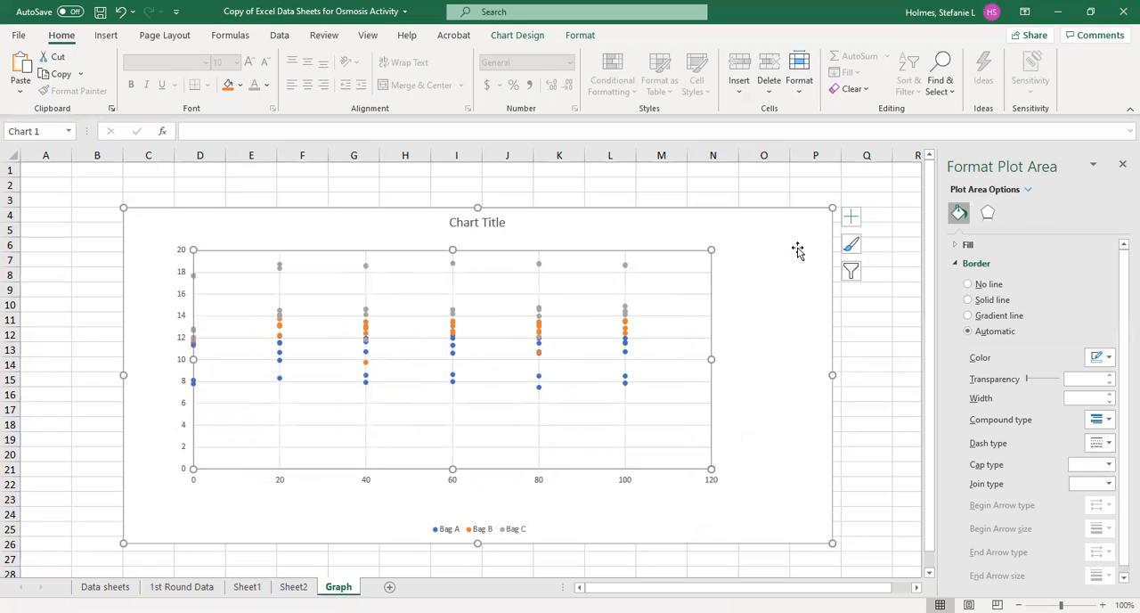
# - Set the chart legend's position to Top Right
pyautogui.click(462, 533)
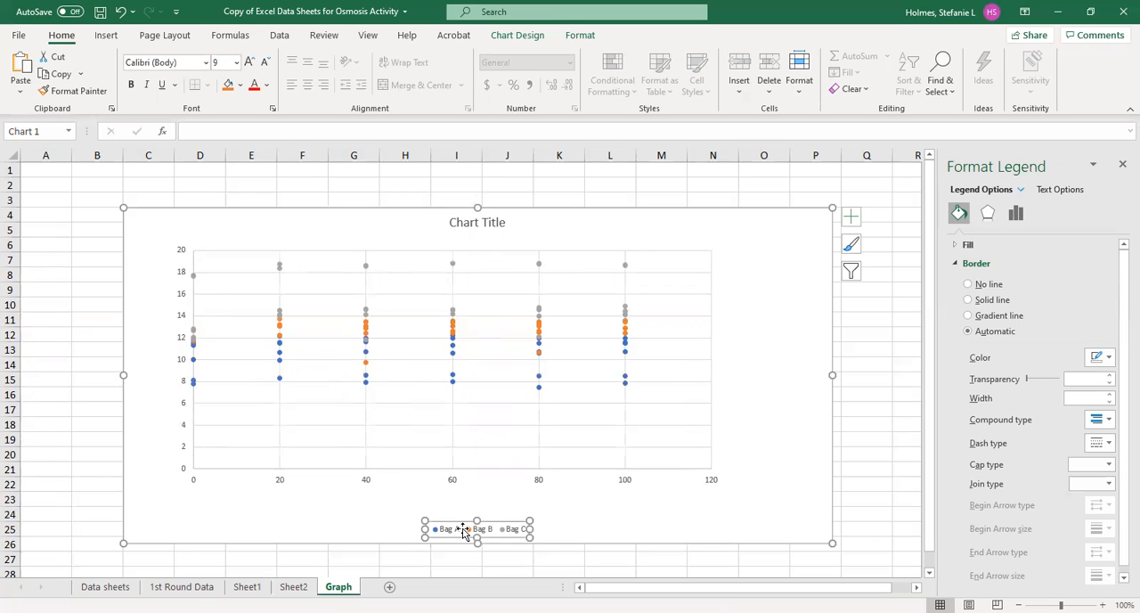
pyautogui.rightClick(462, 533)
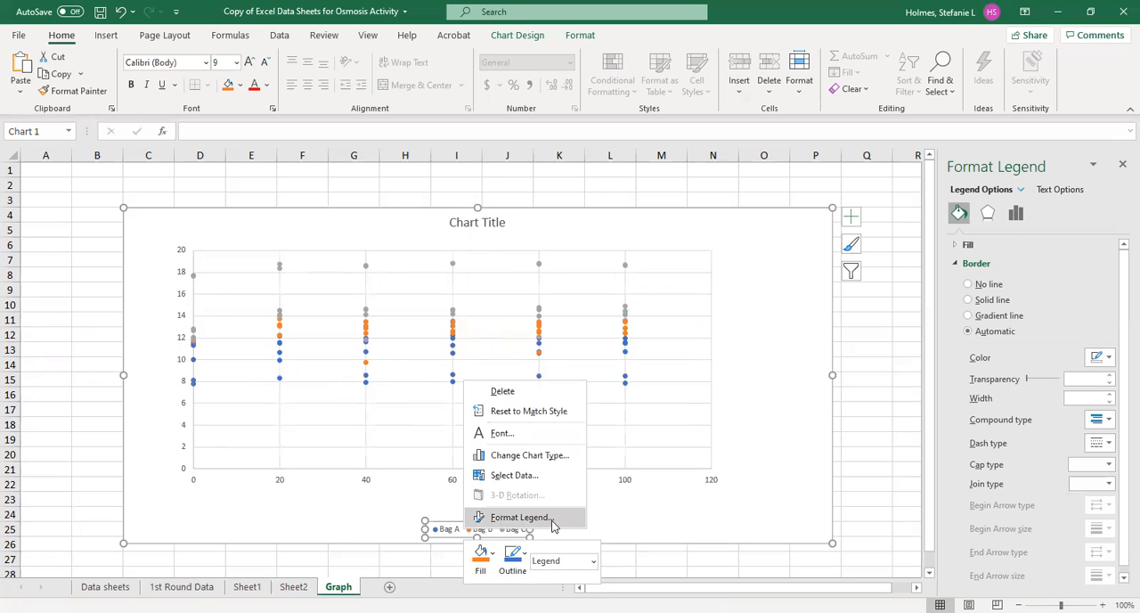
pyautogui.click(501, 519)
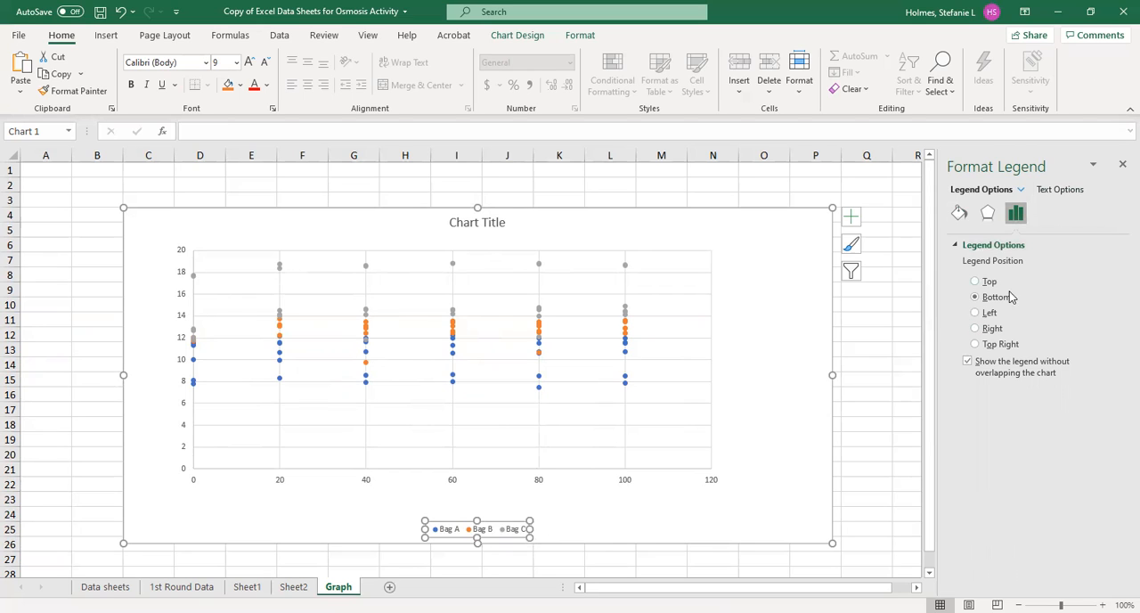
pyautogui.click(975, 345)
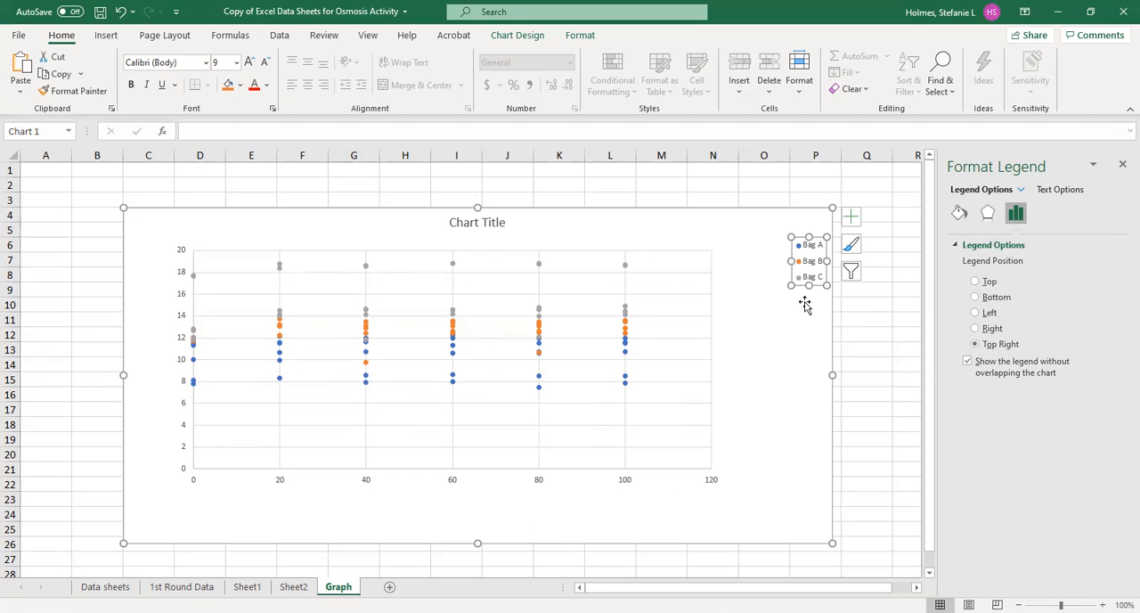
# - Move the legend closer to the plot area and enlarge it to about the plot's height with its entries stacked in one column
pyautogui.moveTo(819, 236); pyautogui.dragTo(788, 235)
pyautogui.moveTo(777, 283); pyautogui.dragTo(780, 454)
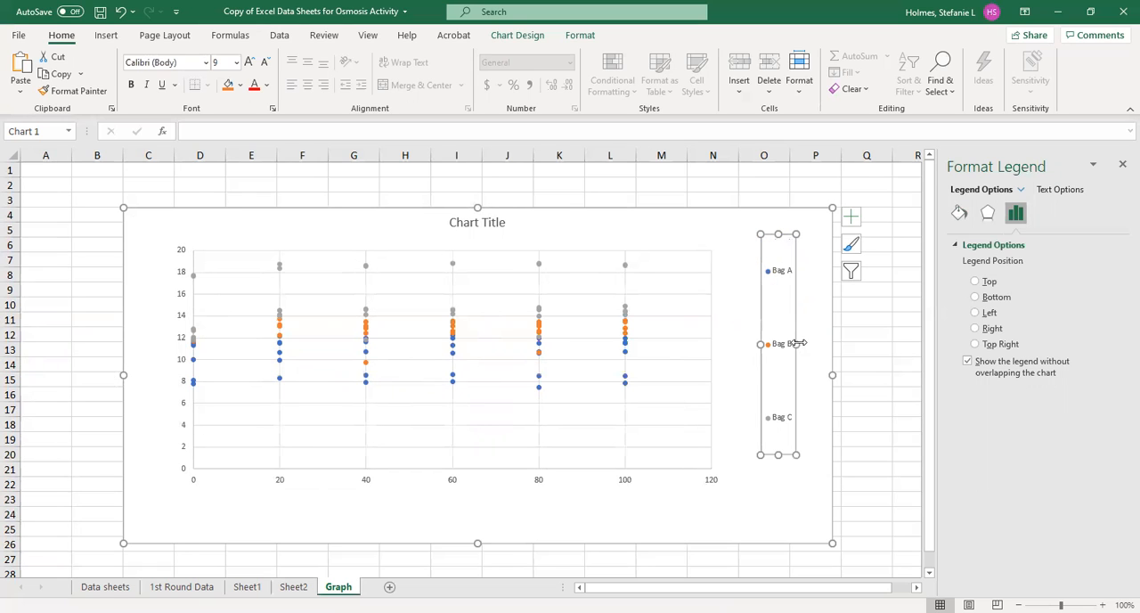
pyautogui.moveTo(799, 342); pyautogui.dragTo(739, 344)
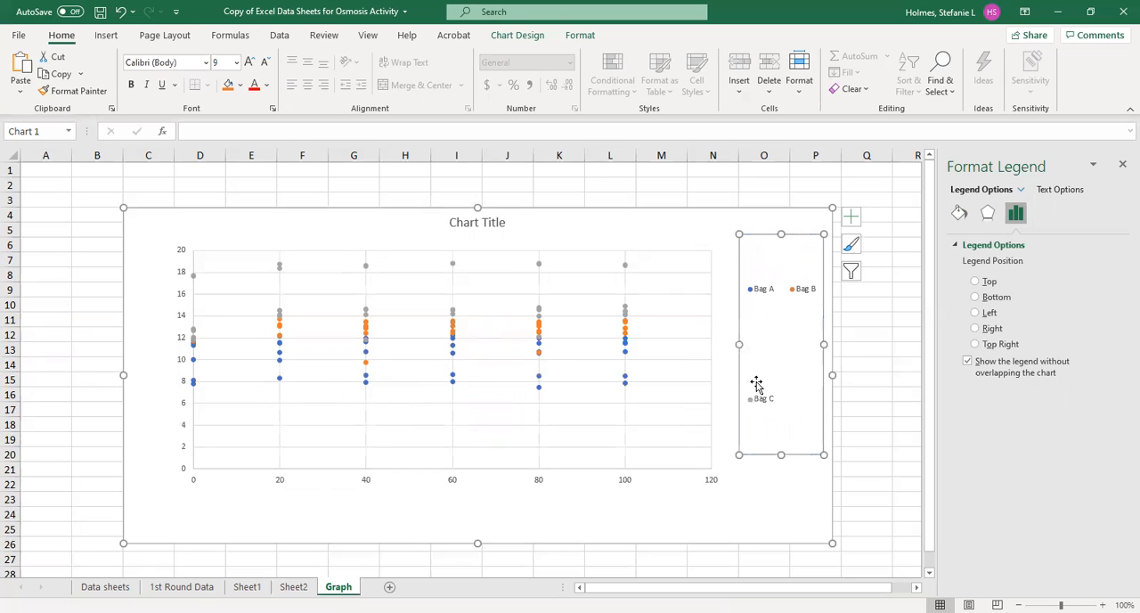
pyautogui.moveTo(823, 342); pyautogui.dragTo(800, 349)
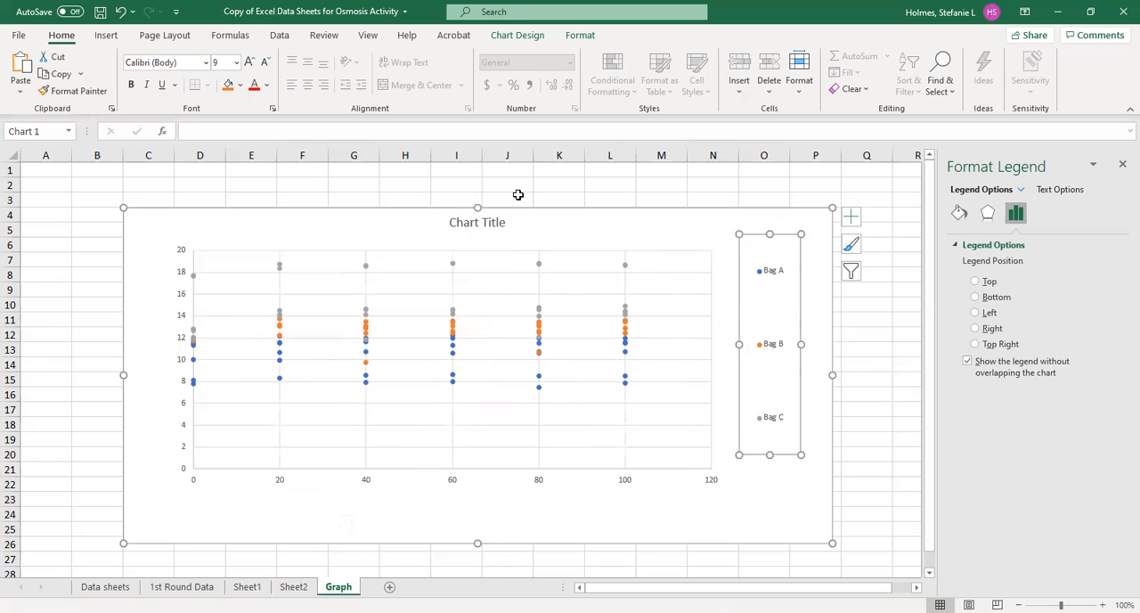
# - Add axis titles to the chart and set the horizontal axis title to "Time (minutes)"
pyautogui.click(850, 219)
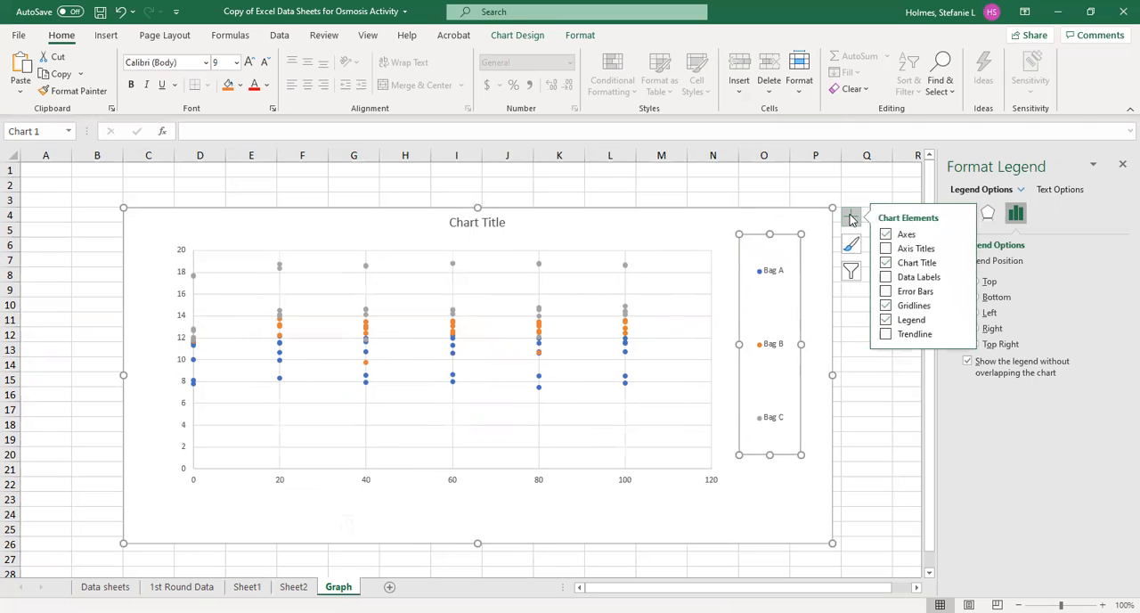
pyautogui.click(884, 248)
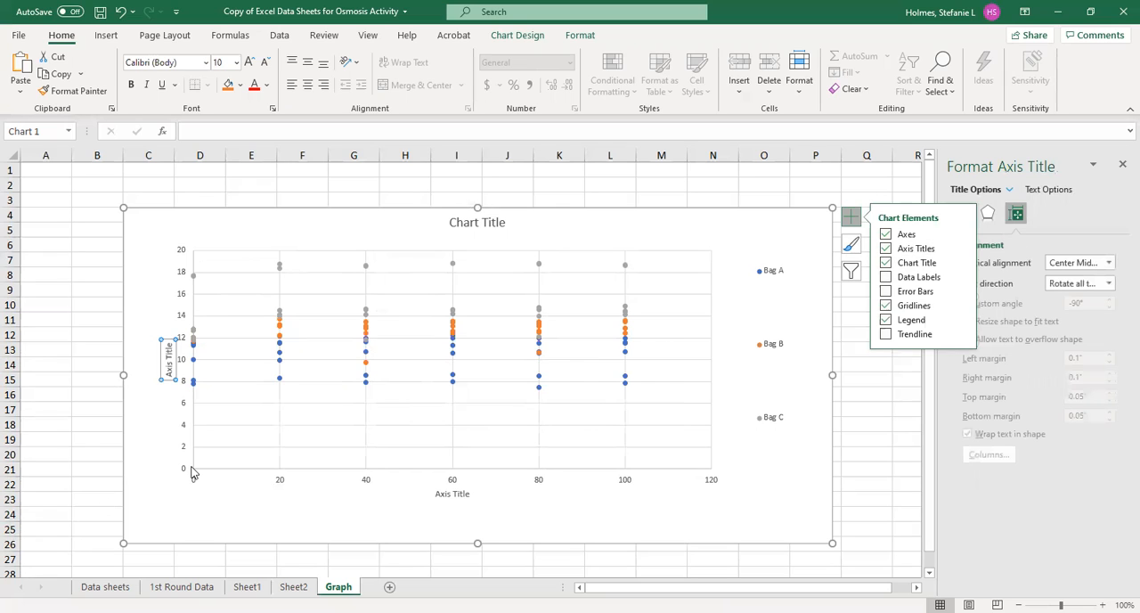
pyautogui.click(452, 492)
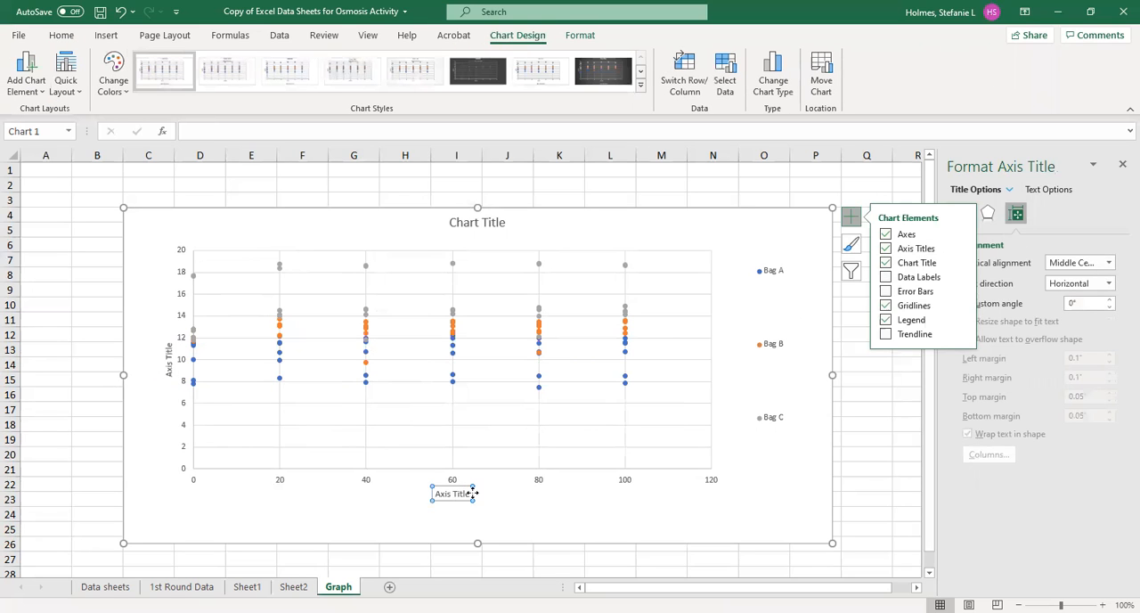
pyautogui.moveTo(469, 492); pyautogui.dragTo(414, 504)
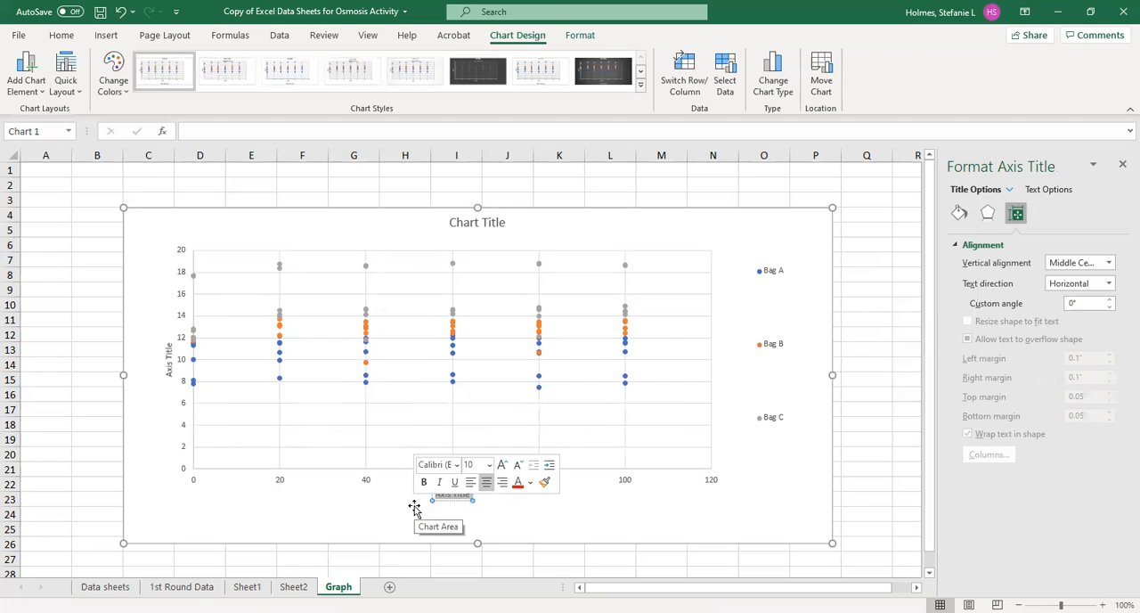
pyautogui.write('Time (minutes)')
pyautogui.click(331, 490)
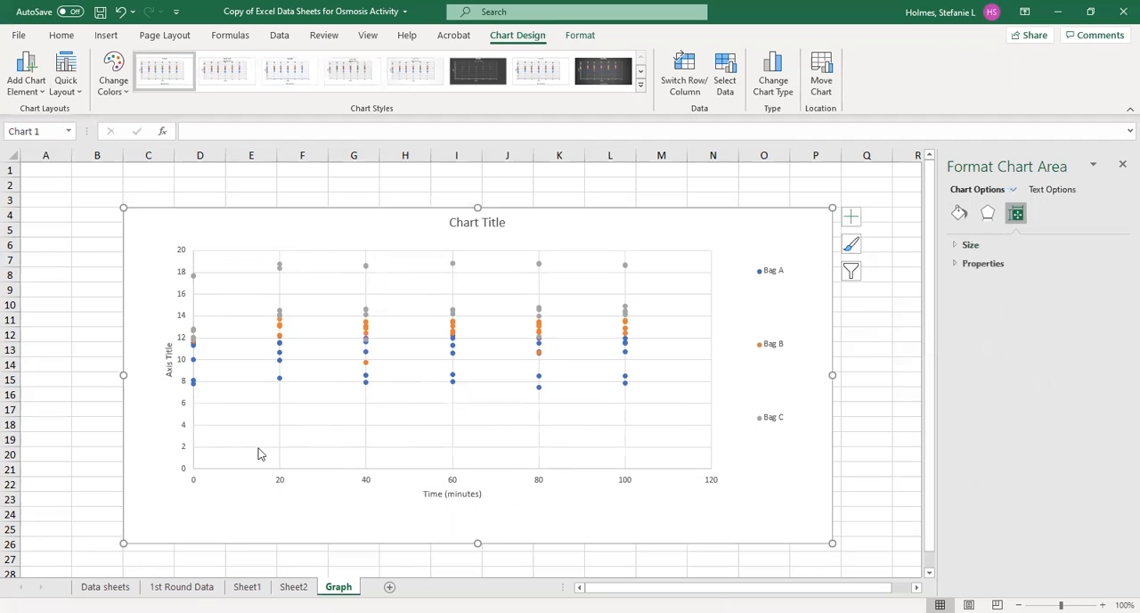
# - Set the vertical axis title to "Weight (grams)" and extend the chart's height down to about row 27
pyautogui.click(169, 356)
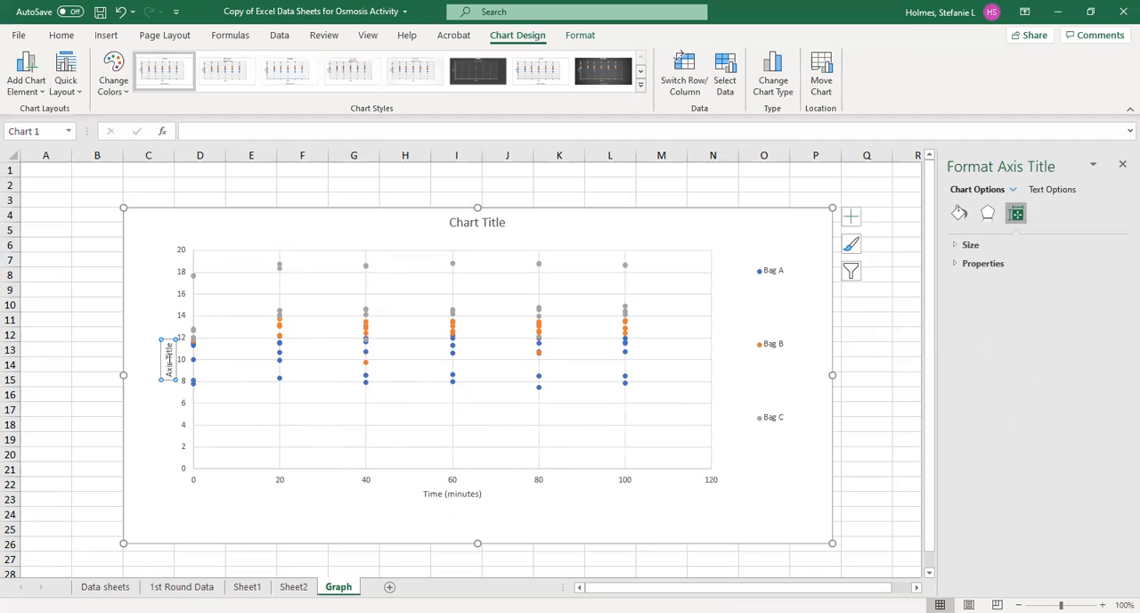
pyautogui.doubleClick(168, 359)
pyautogui.click(168, 359)
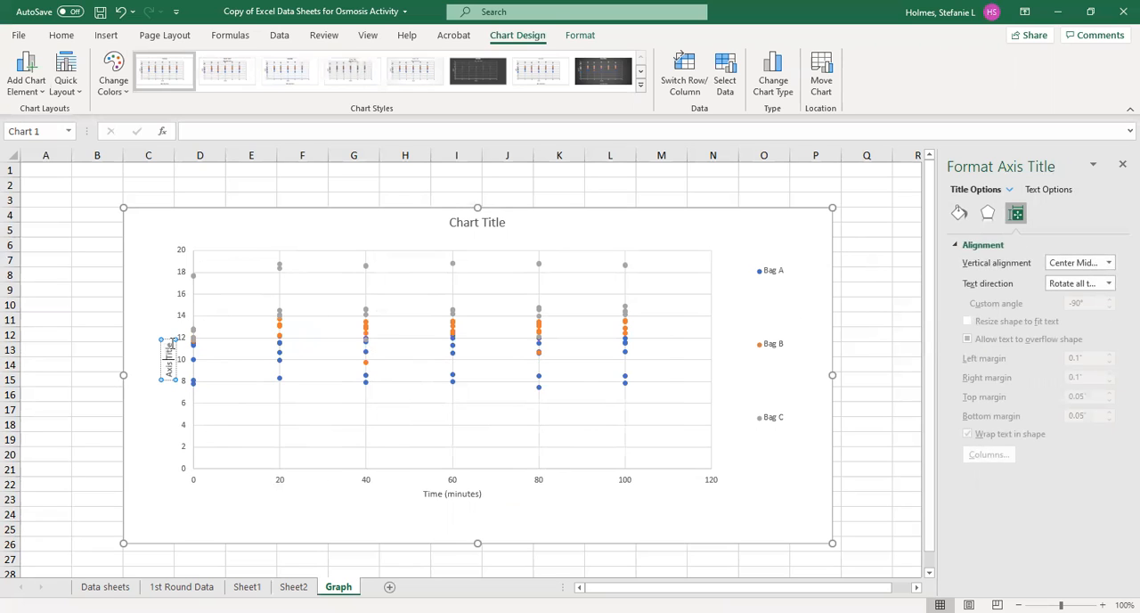
pyautogui.moveTo(171, 347); pyautogui.dragTo(171, 381)
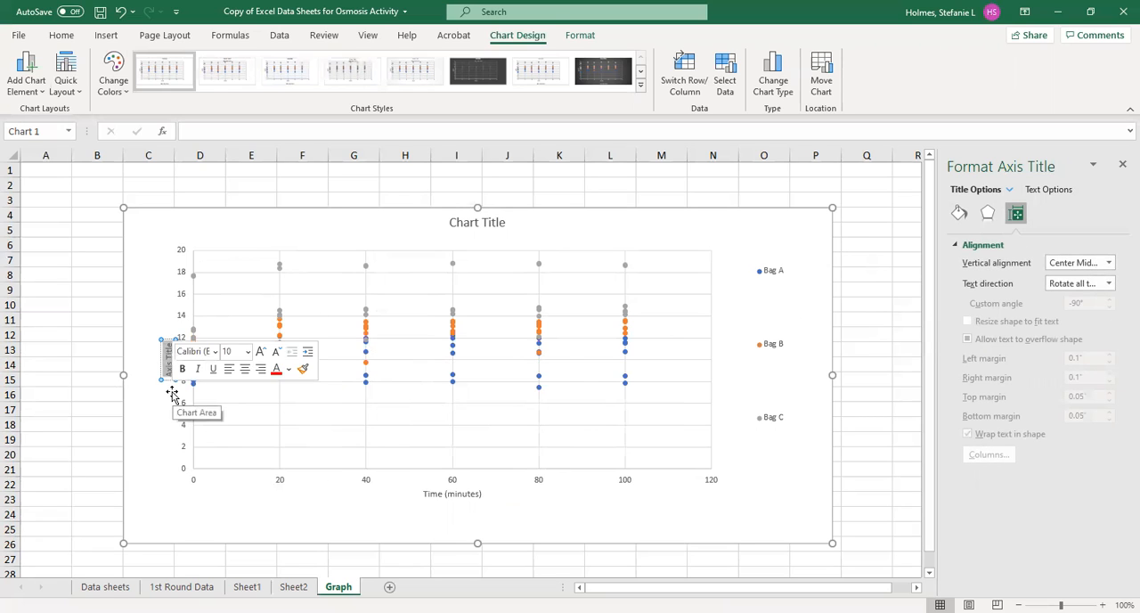
pyautogui.press('Delete')
pyautogui.write('Weight (grams)')
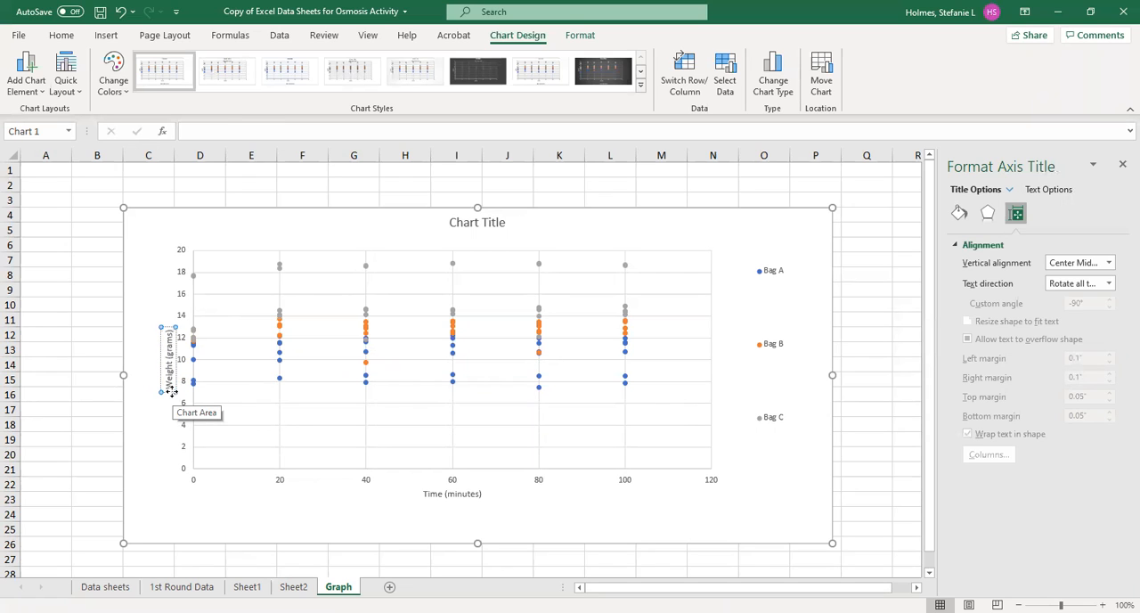
pyautogui.click(595, 506)
pyautogui.moveTo(474, 545); pyautogui.dragTo(477, 559)
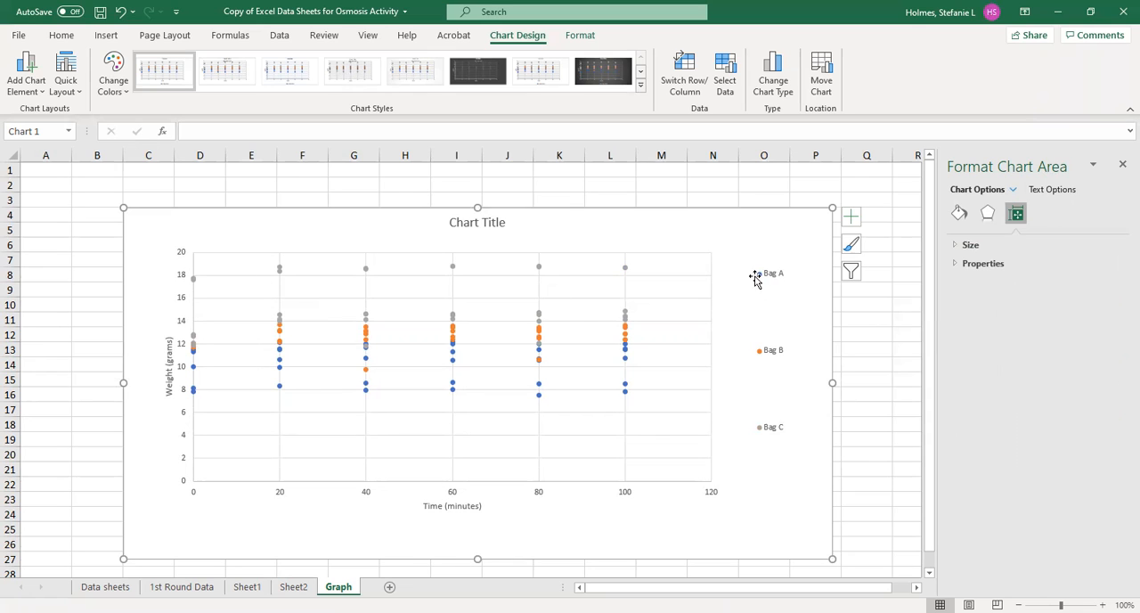
# - Add a linear trendline to the Bag A series, displaying its equation and R-squared value on the chart
pyautogui.click(625, 391)
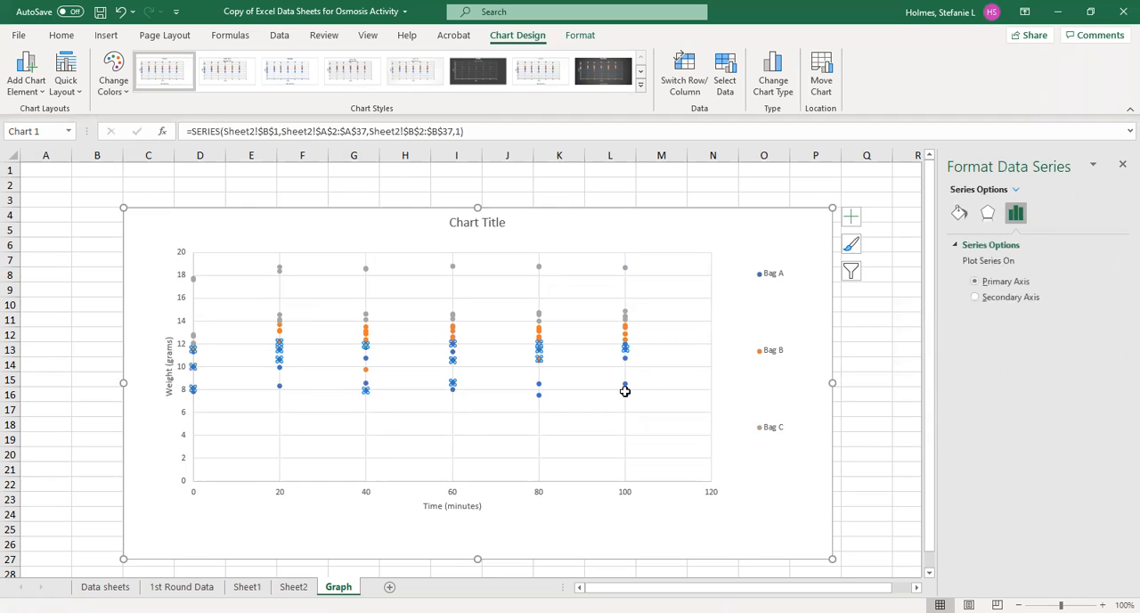
pyautogui.click(851, 220)
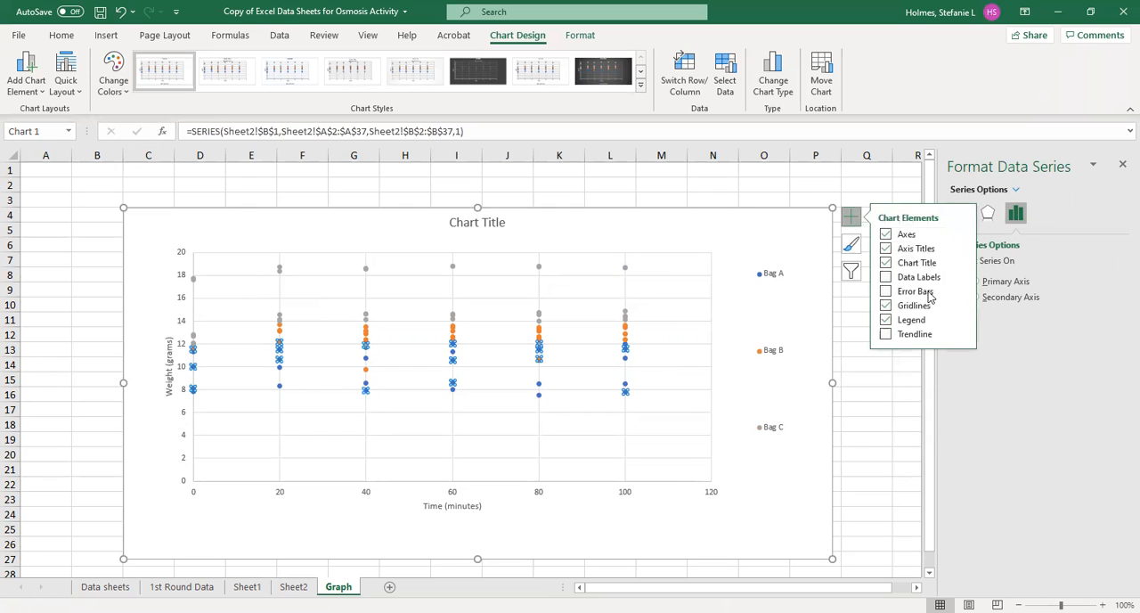
pyautogui.click(959, 334)
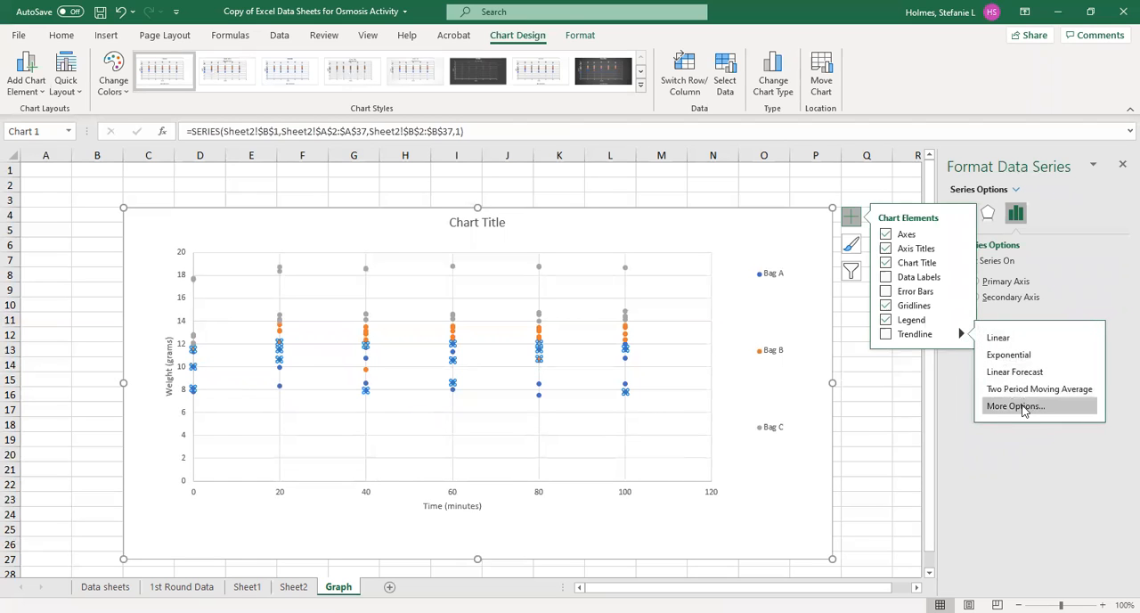
pyautogui.click(1024, 408)
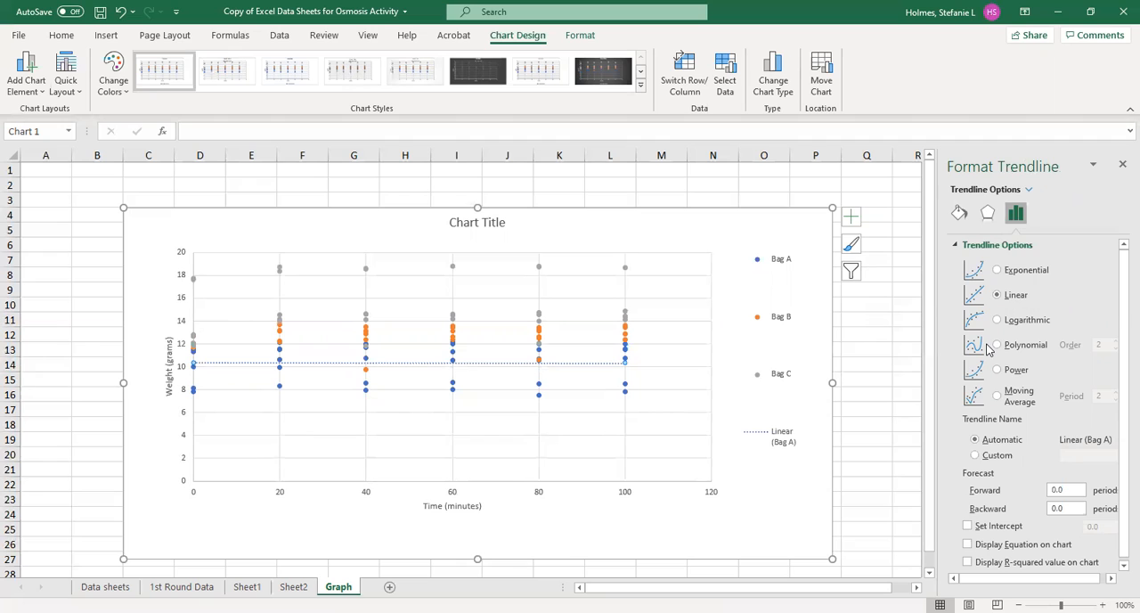
pyautogui.scroll(-1, 986, 349)
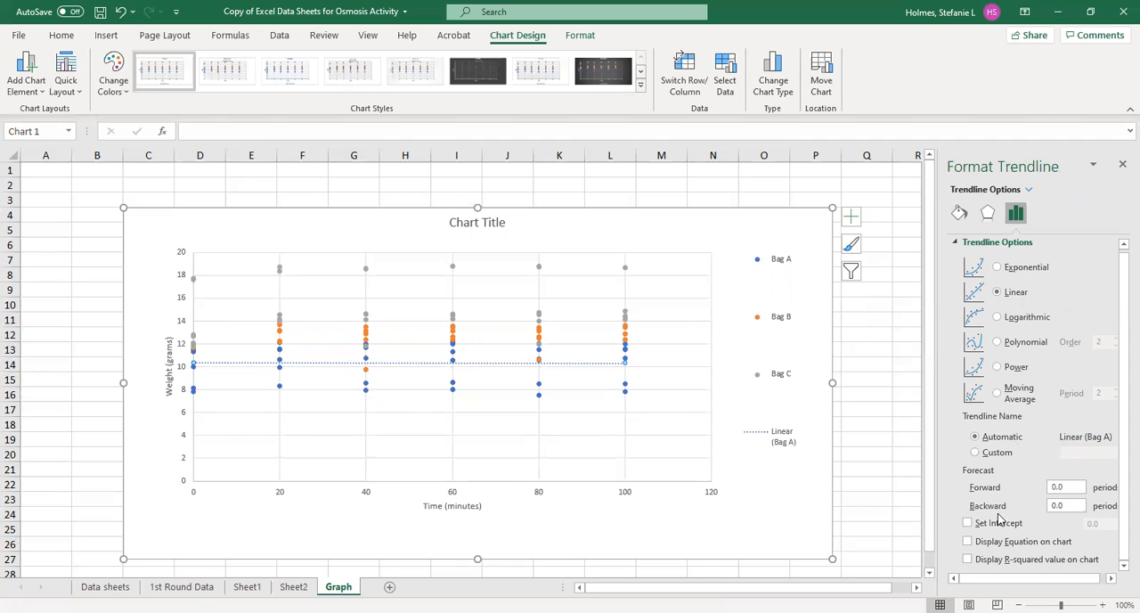
pyautogui.click(968, 541)
pyautogui.click(968, 559)
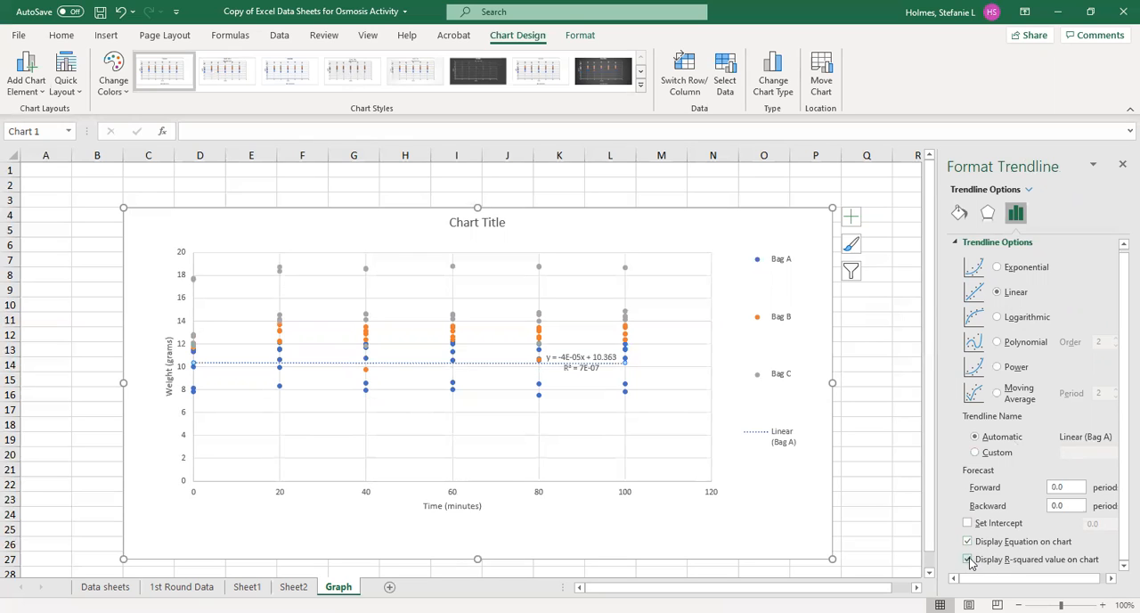
# - Move the Bag A trendline equation below the plot's left end and add "Bag A" on its own line above it
pyautogui.click(584, 361)
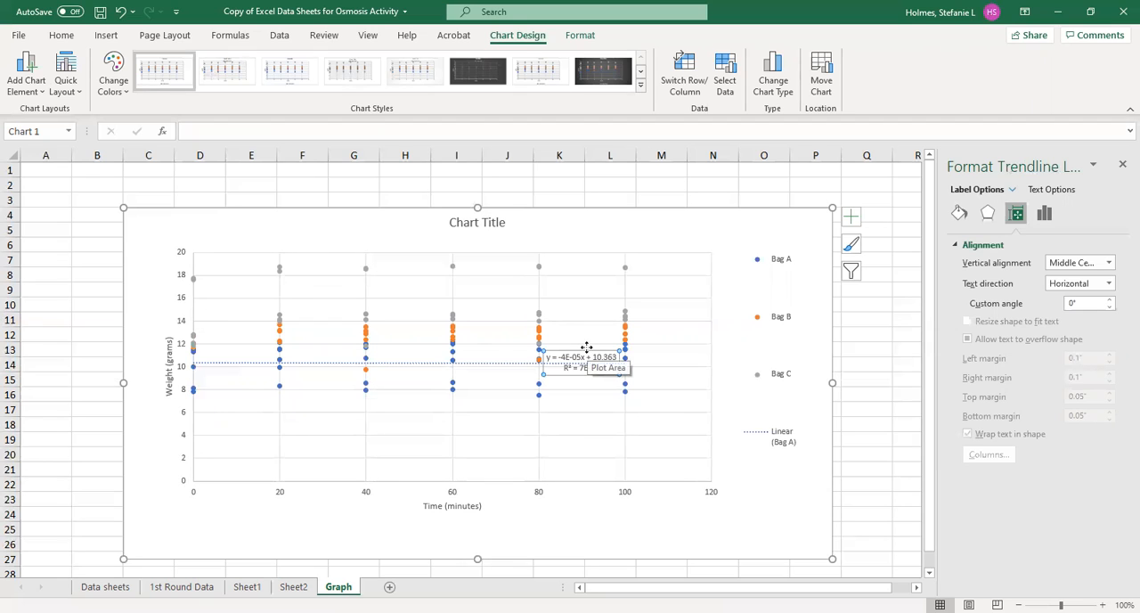
pyautogui.moveTo(585, 347); pyautogui.dragTo(248, 510)
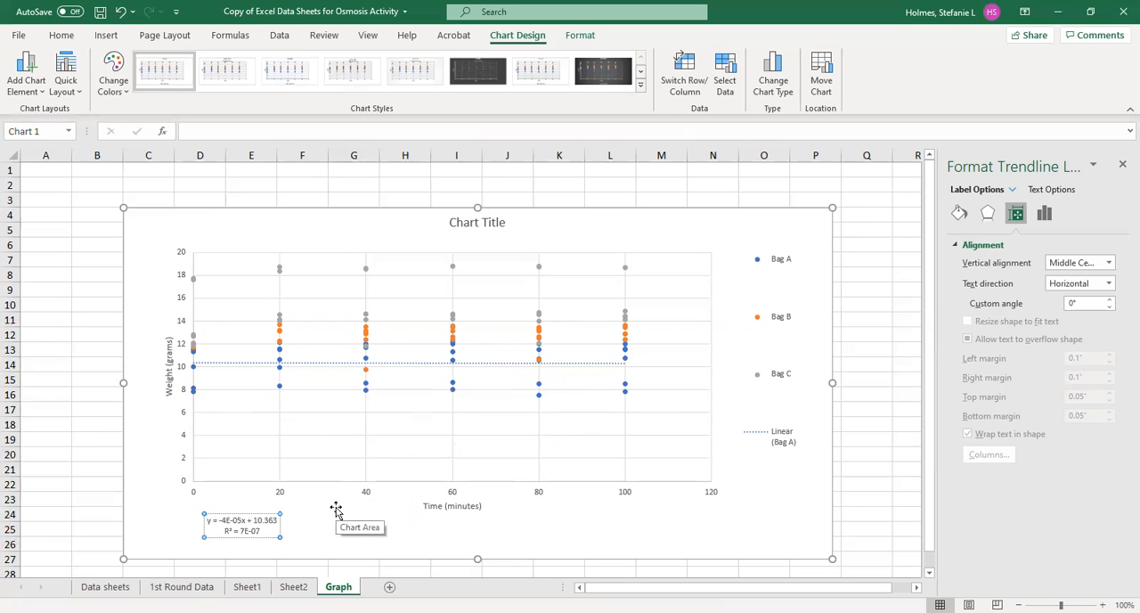
pyautogui.write('Bag A')
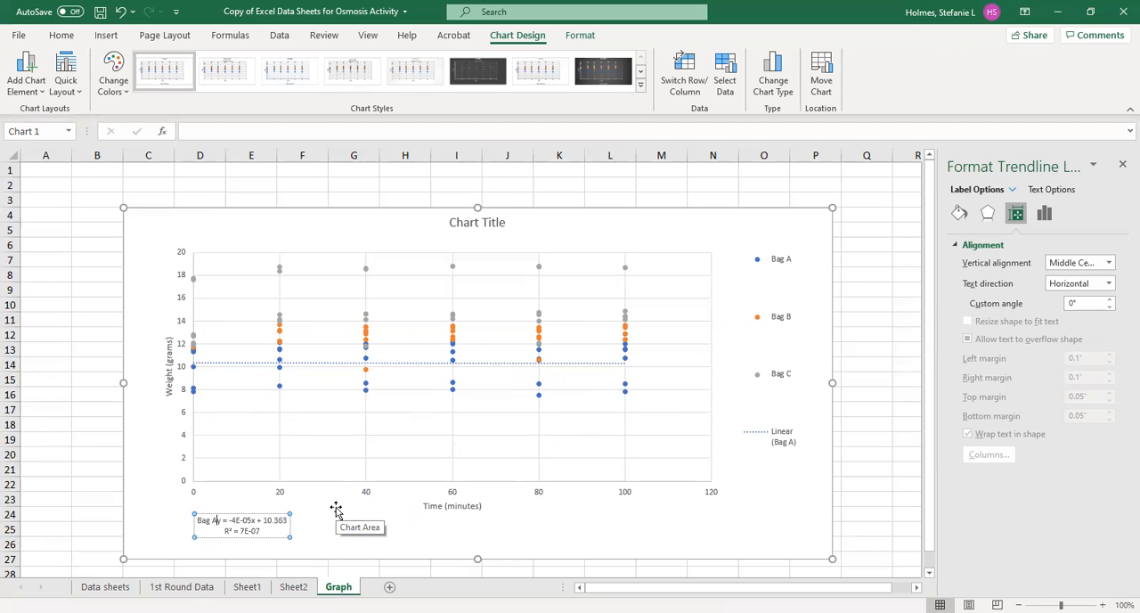
pyautogui.press('Return')
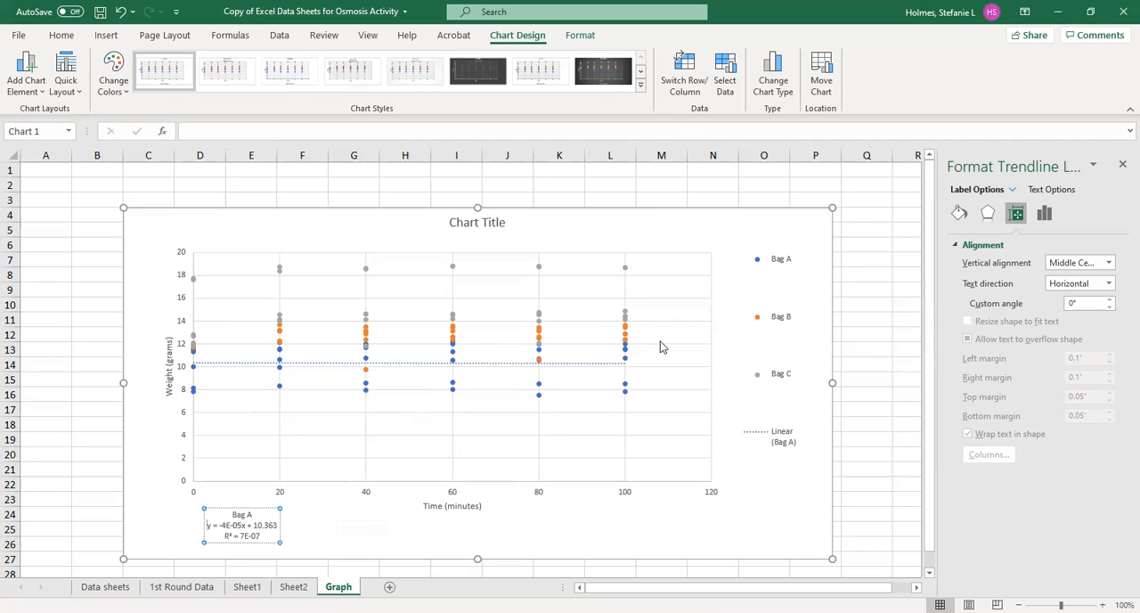
# - Change the Bag A trendline's dash type to a solid line
pyautogui.click(266, 375)
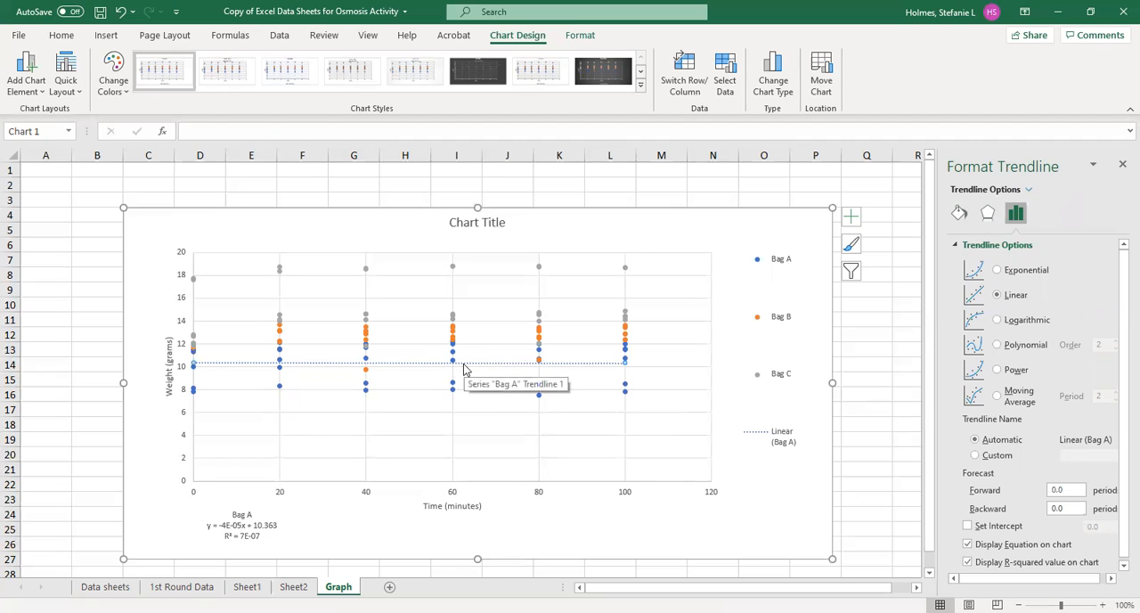
pyautogui.click(959, 213)
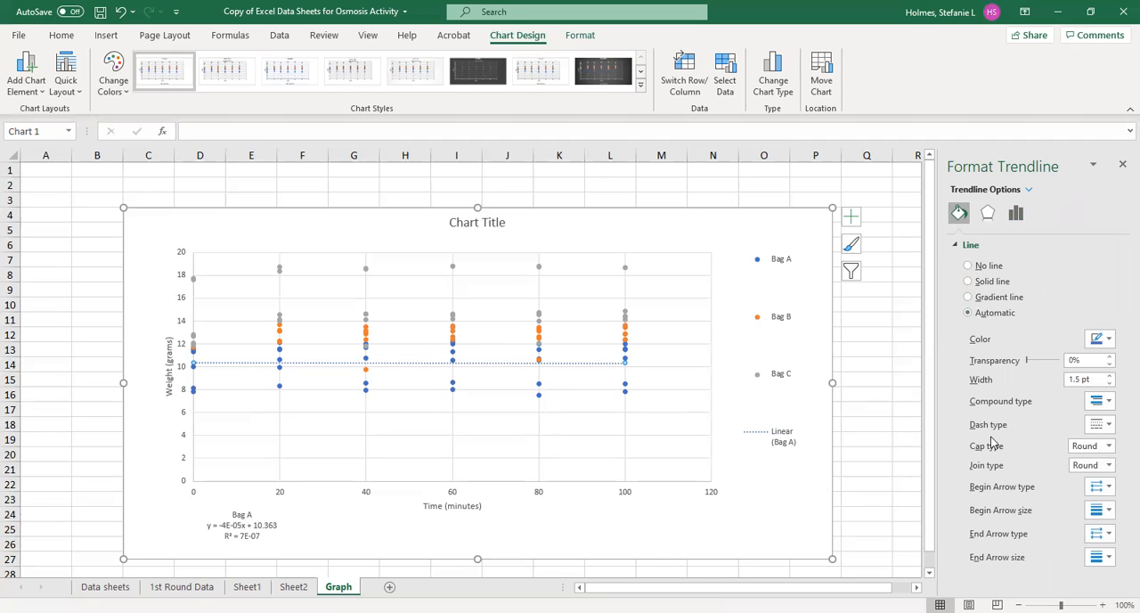
pyautogui.click(1109, 425)
pyautogui.click(1109, 446)
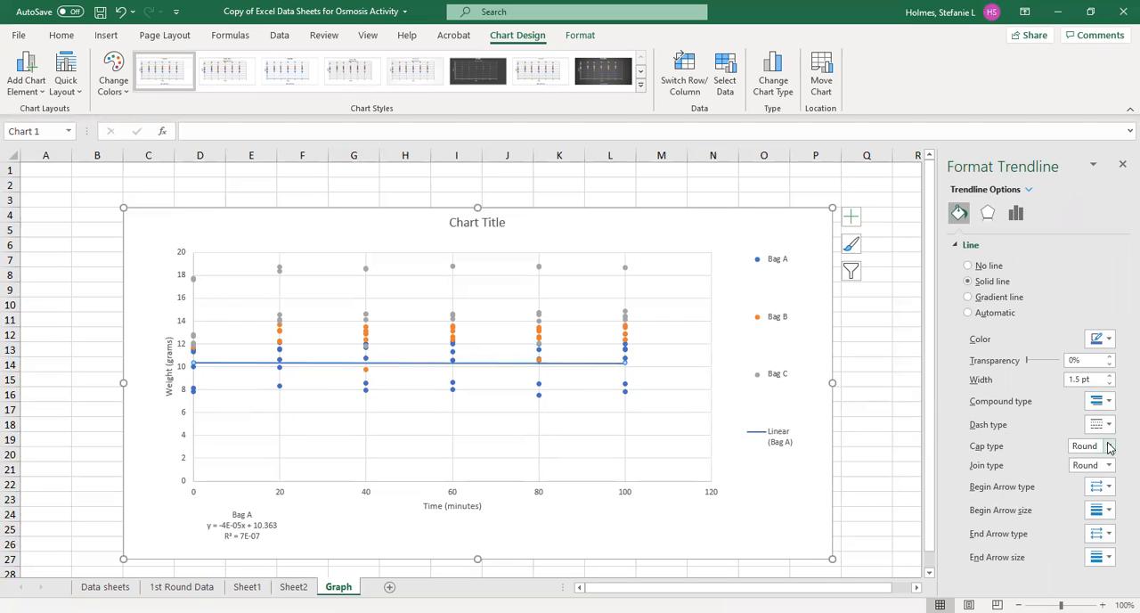
pyautogui.click(860, 365)
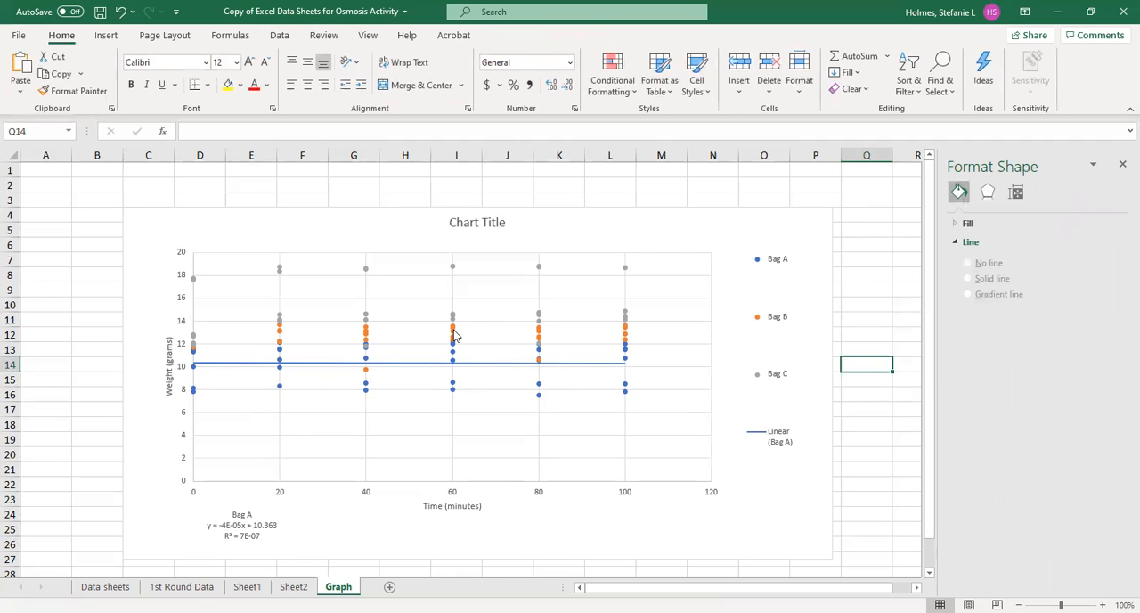
# - Add a linear trendline to the Bag B series, displaying its equation and R-squared value on the chart
pyautogui.moveTo(452, 335)
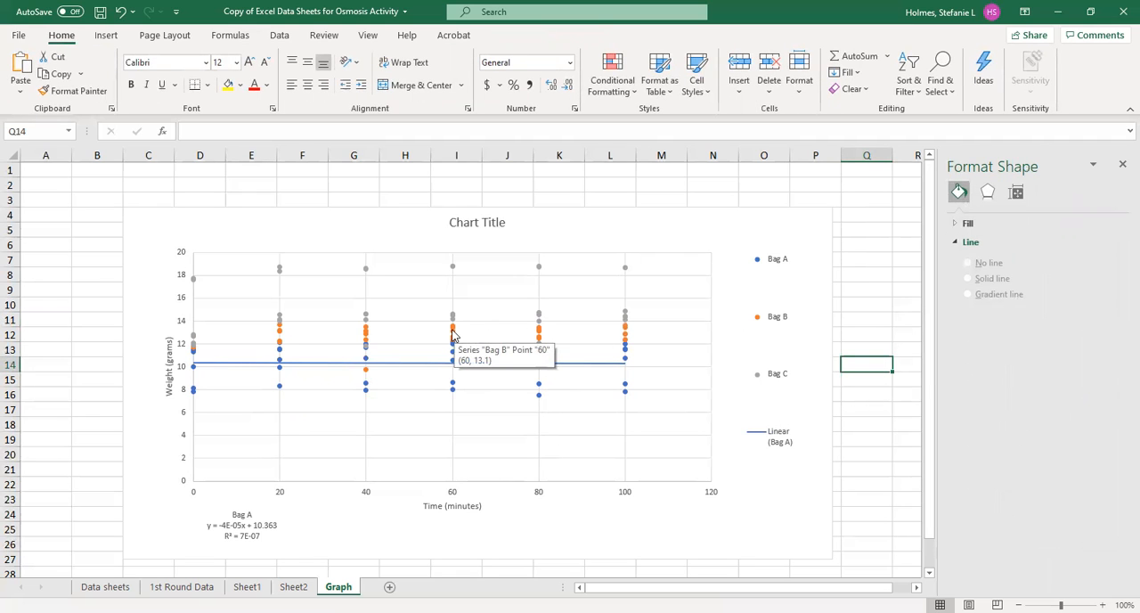
pyautogui.click(451, 335)
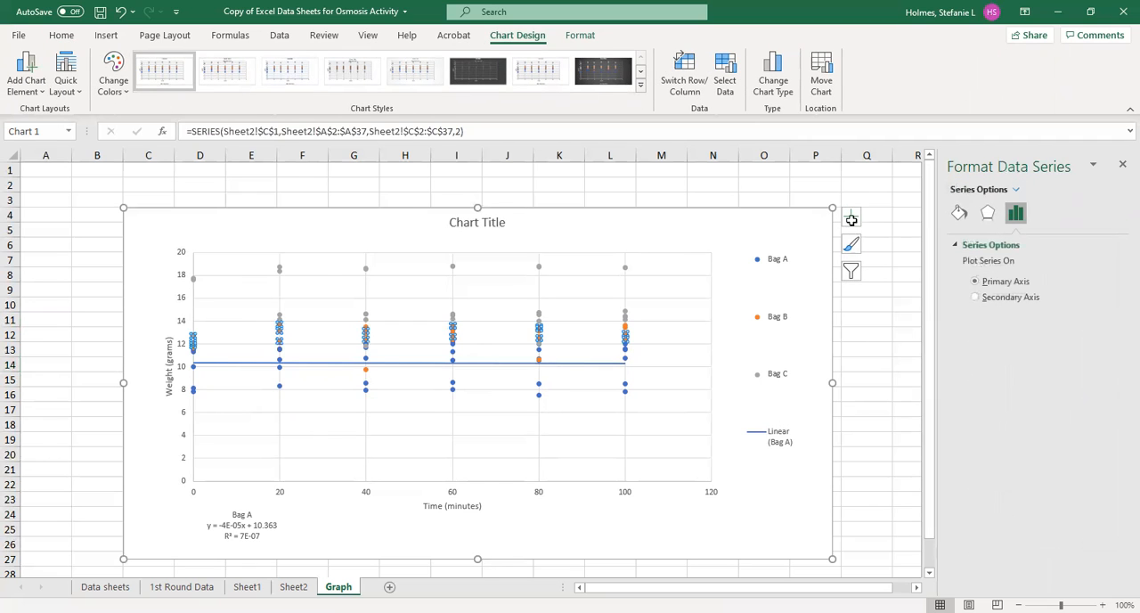
pyautogui.click(851, 219)
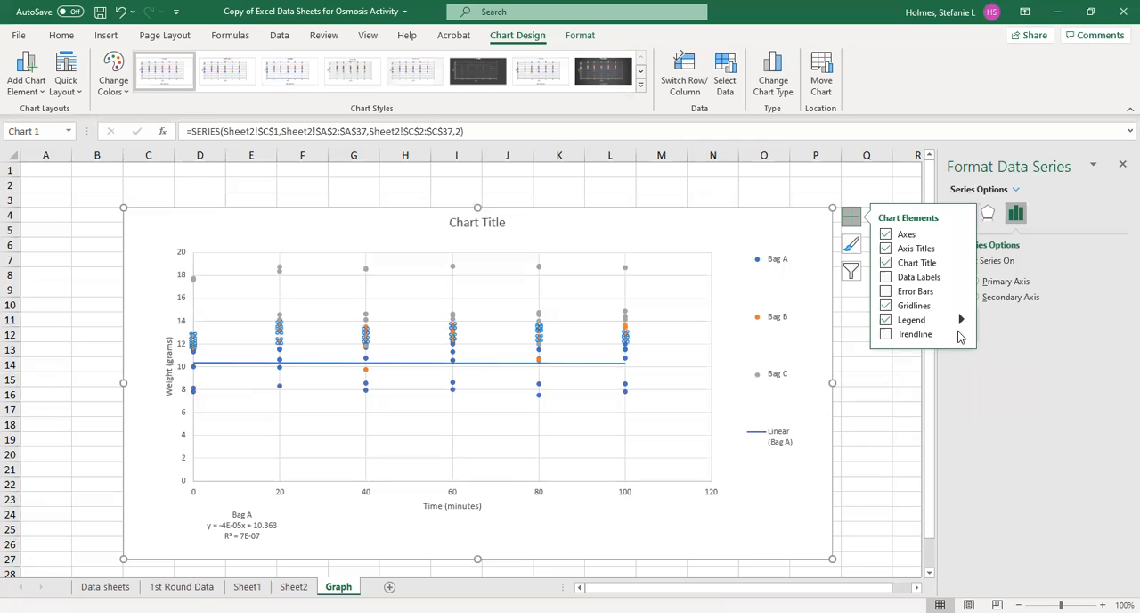
pyautogui.moveTo(960, 334)
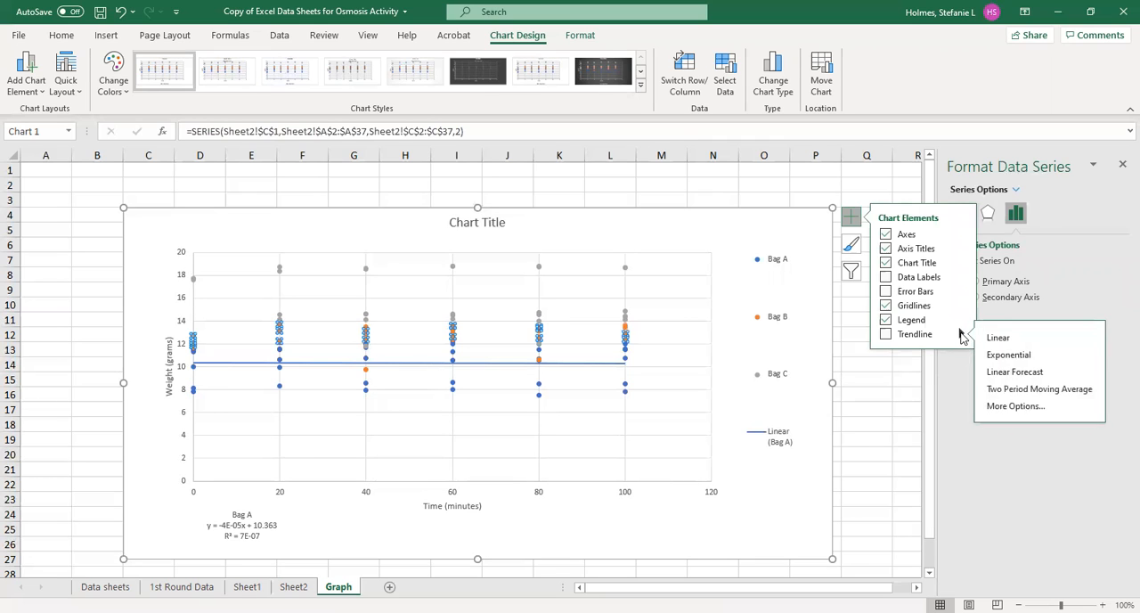
pyautogui.click(1017, 407)
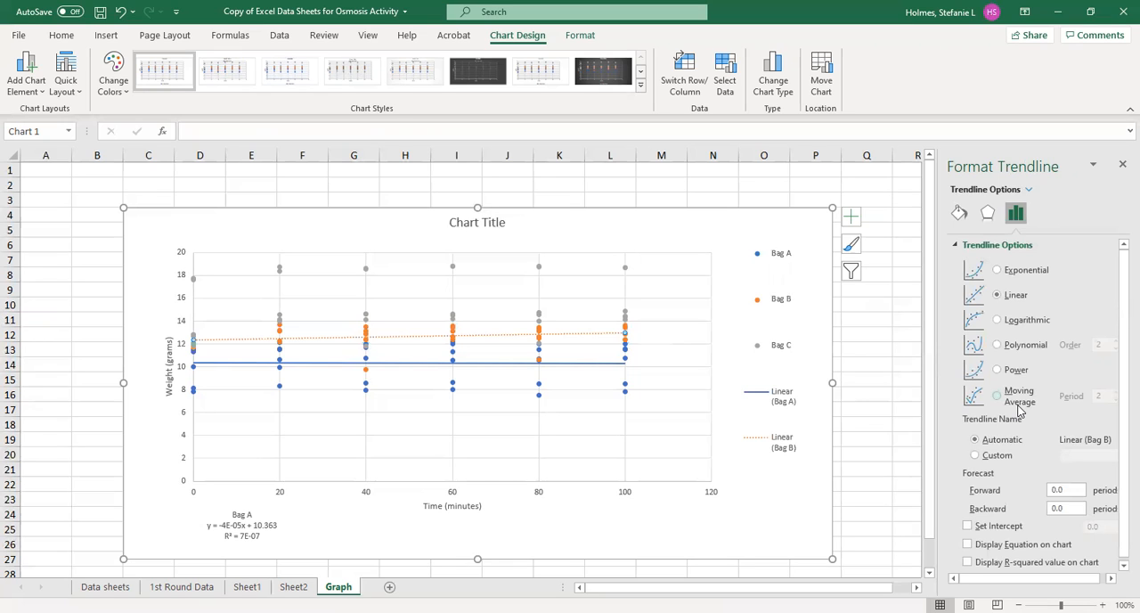
pyautogui.click(967, 541)
pyautogui.click(968, 559)
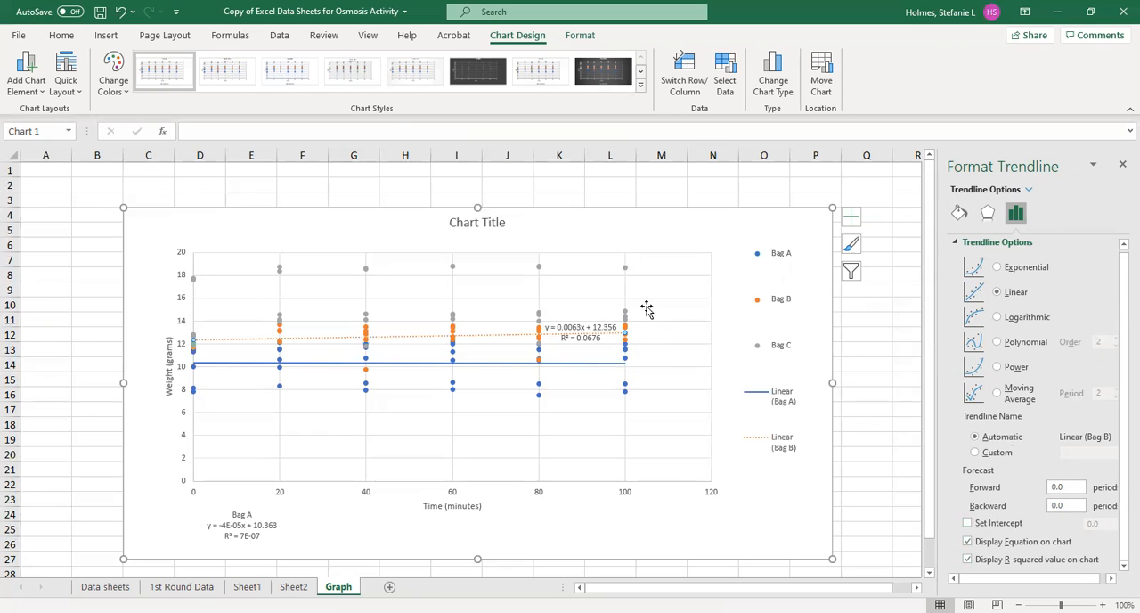
# - Change the Bag B trendline's dash type to a solid line
pyautogui.click(955, 217)
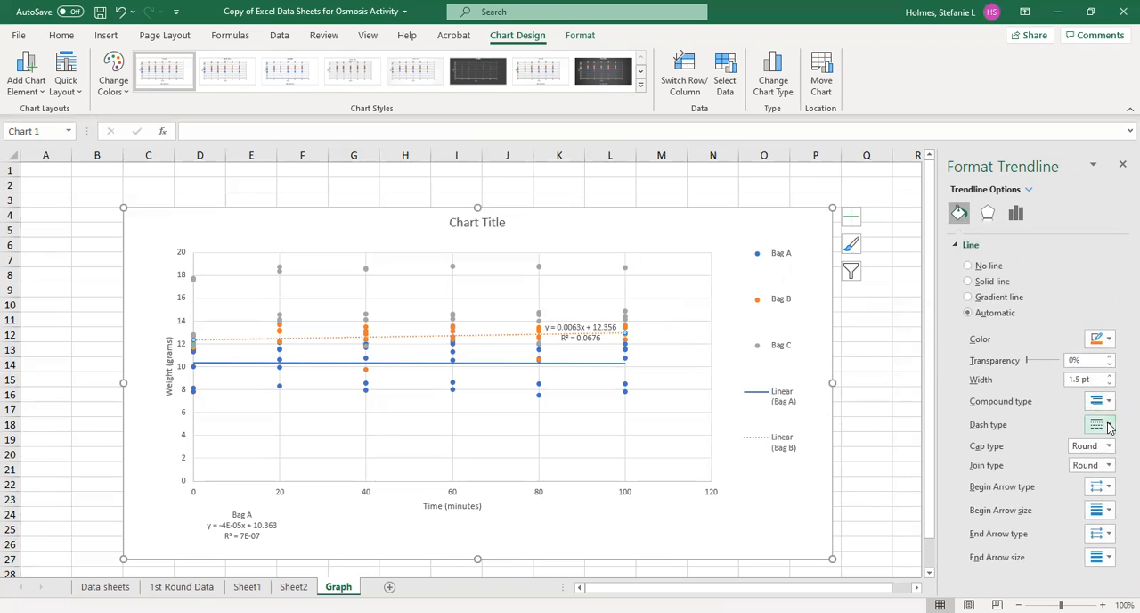
pyautogui.click(1109, 443)
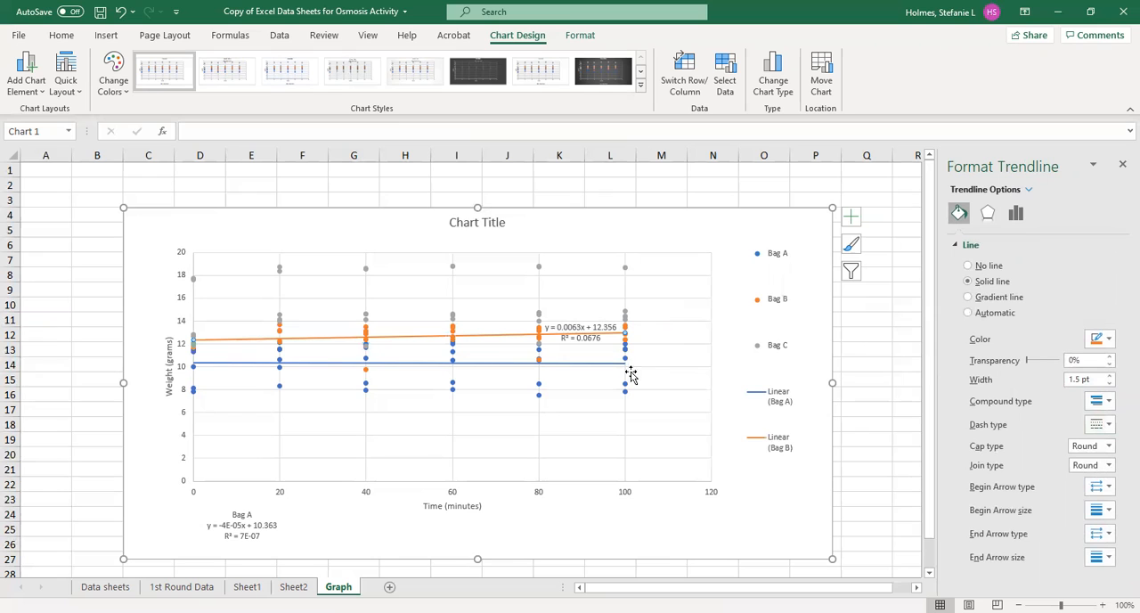
# - Move the Bag B trendline equation below the plot, just to the right of the Bag A equation
pyautogui.click(587, 296)
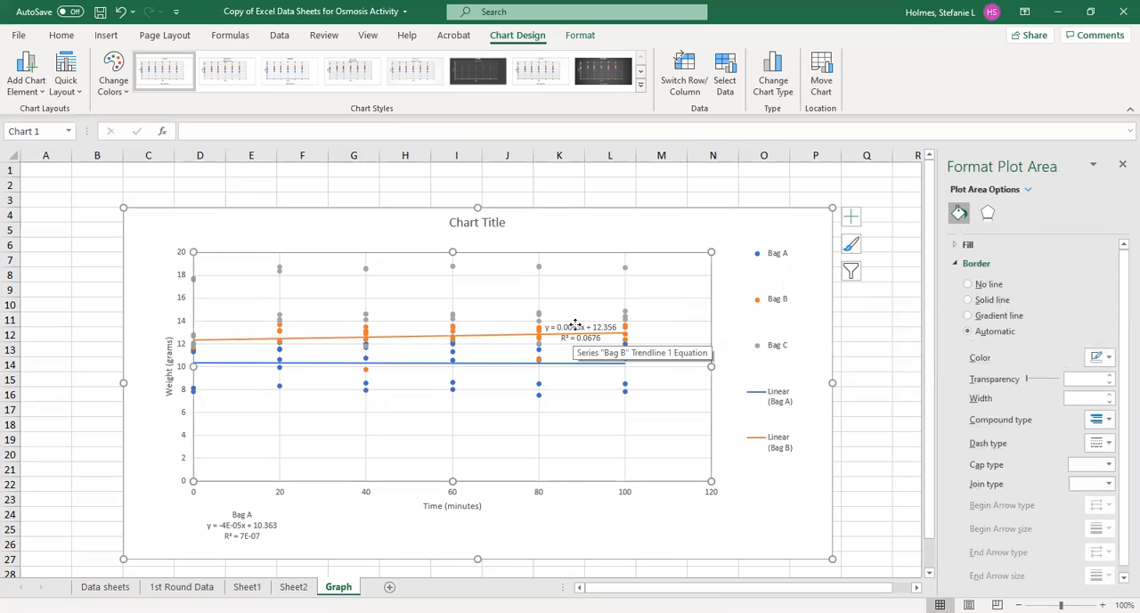
pyautogui.click(576, 326)
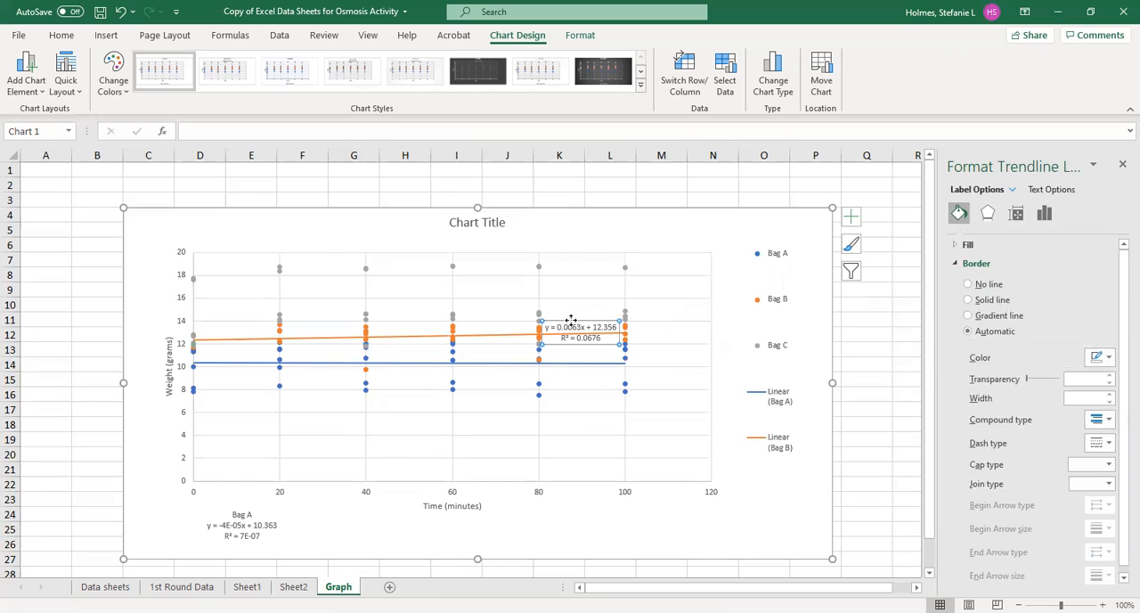
pyautogui.moveTo(571, 319); pyautogui.dragTo(348, 519)
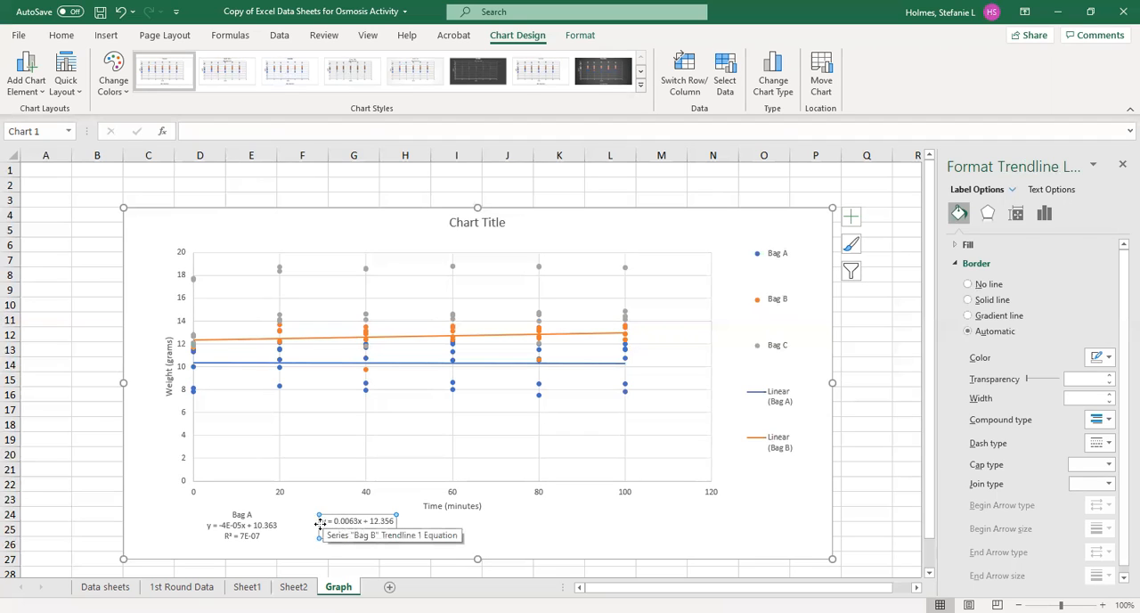
# - Add the label "Bag B" on its own line above the Bag B trendline equation
pyautogui.click(320, 523)
pyautogui.write('Bag B')
pyautogui.press('Return')
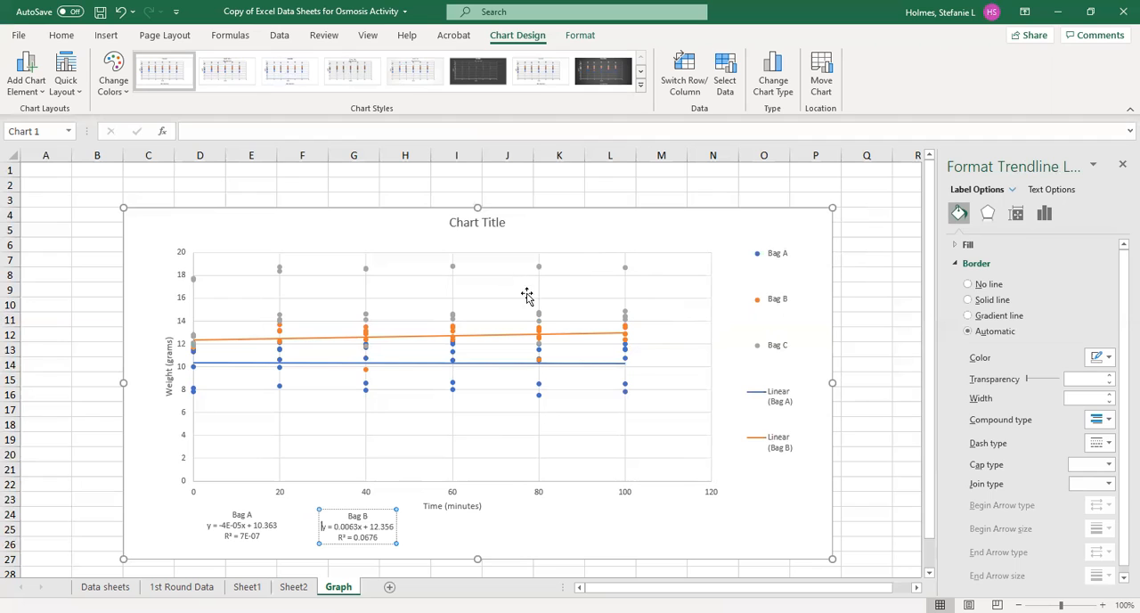
# - Add a linear trendline to the Bag C series and set its dash type to a solid line
pyautogui.click(626, 319)
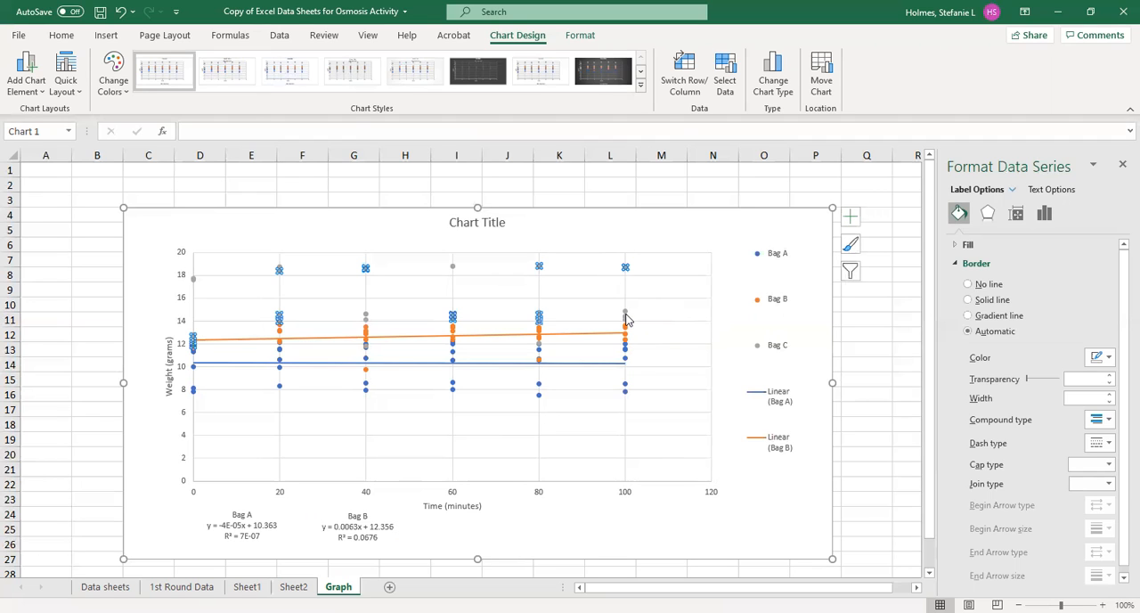
pyautogui.click(851, 217)
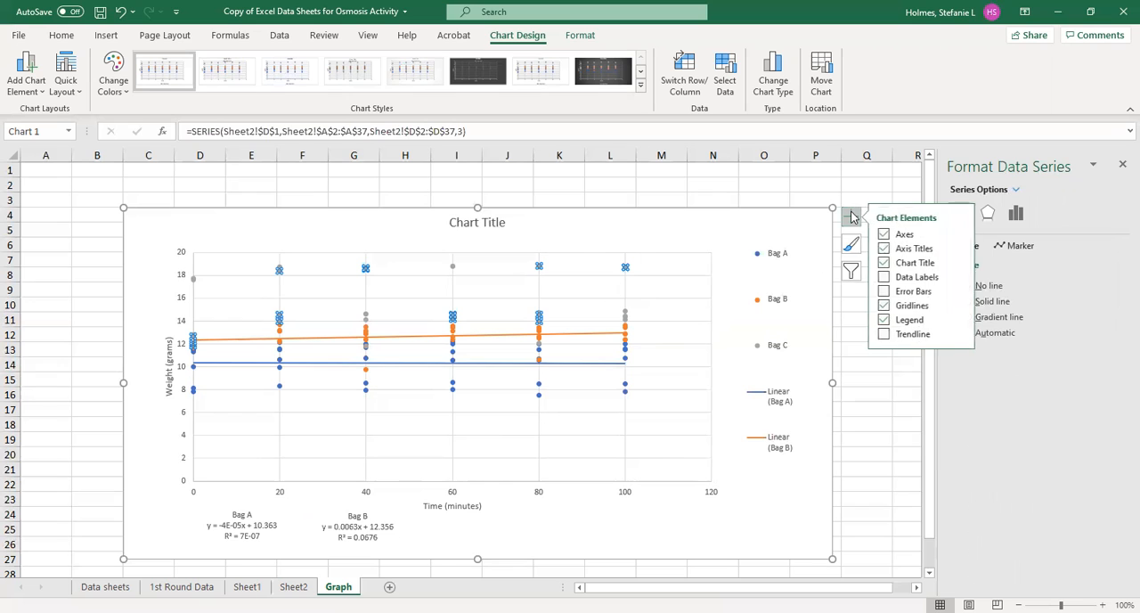
pyautogui.click(961, 334)
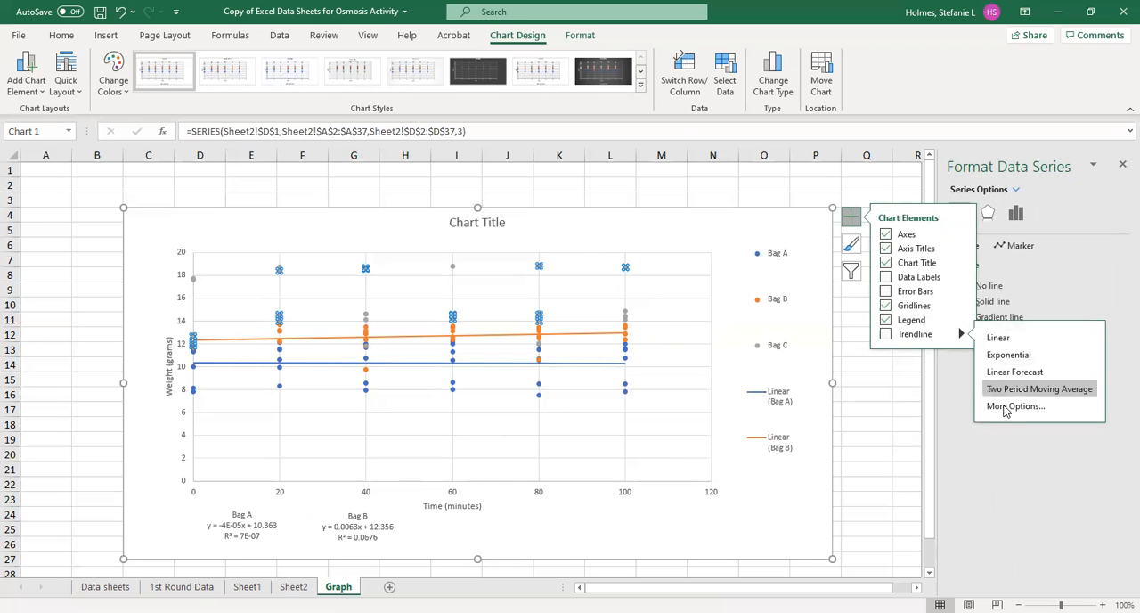
pyautogui.click(969, 404)
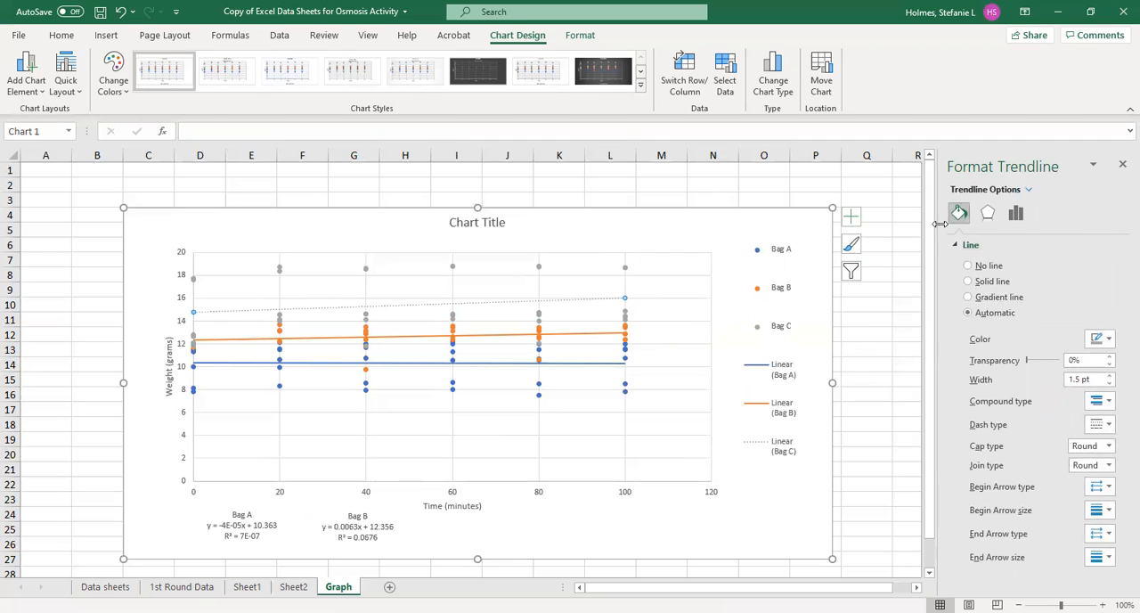
pyautogui.click(1106, 433)
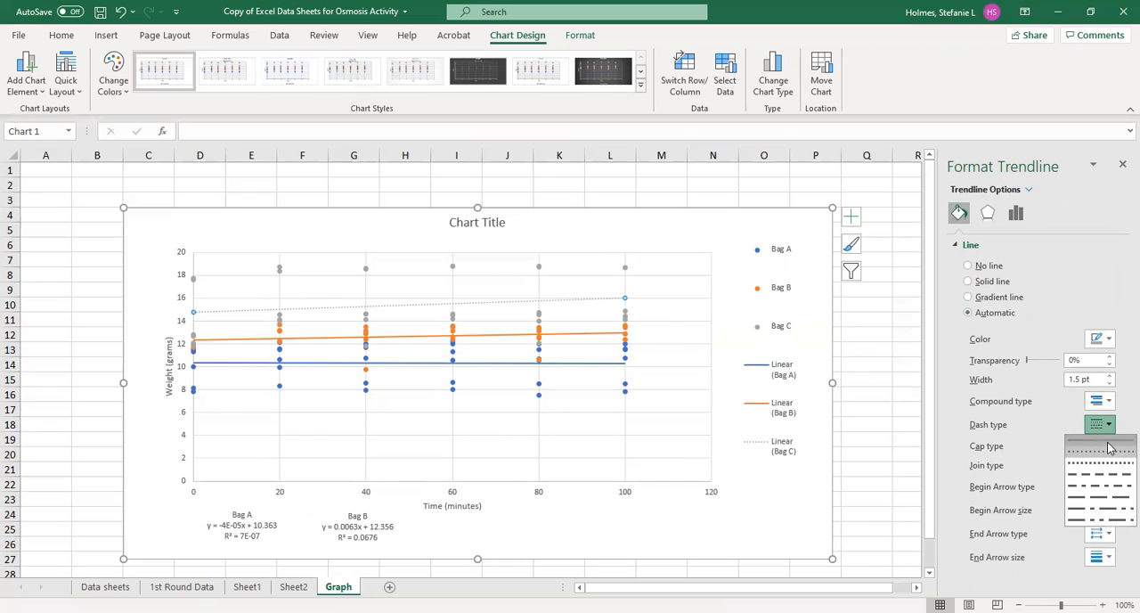
pyautogui.click(1102, 441)
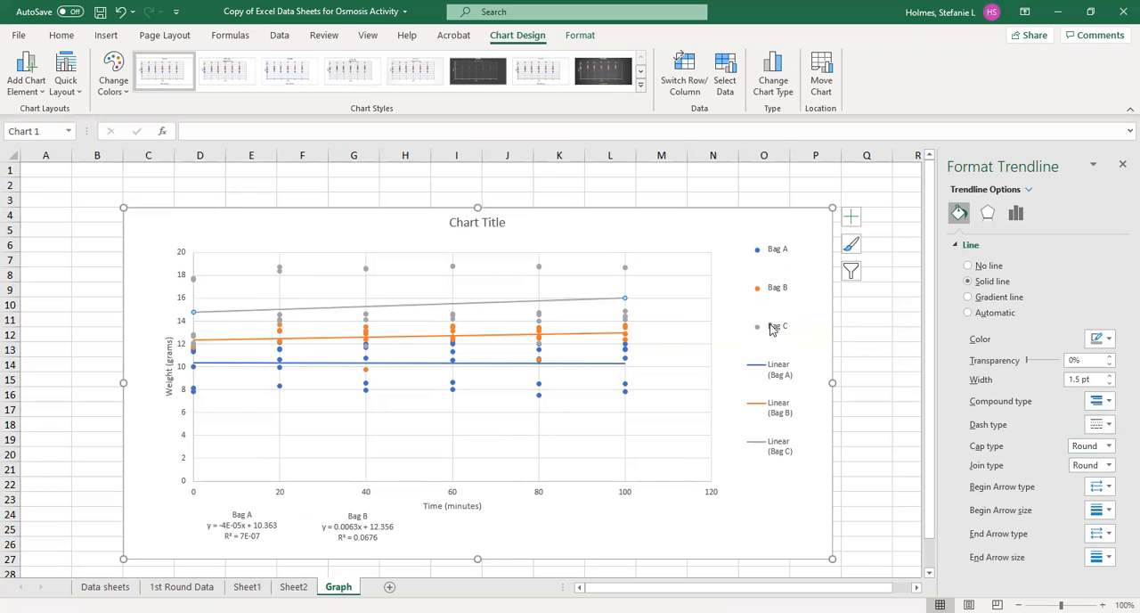
# - Display the Bag C trendline's equation and R-squared value, and place them below the plot, right of the Bag B equation
pyautogui.click(1016, 214)
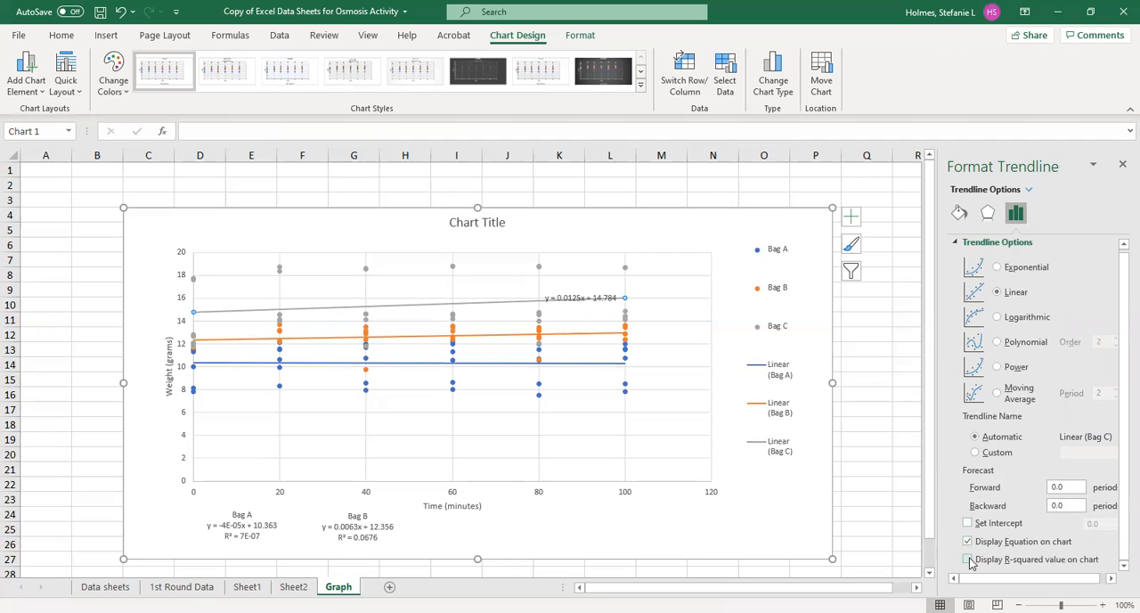
pyautogui.click(969, 560)
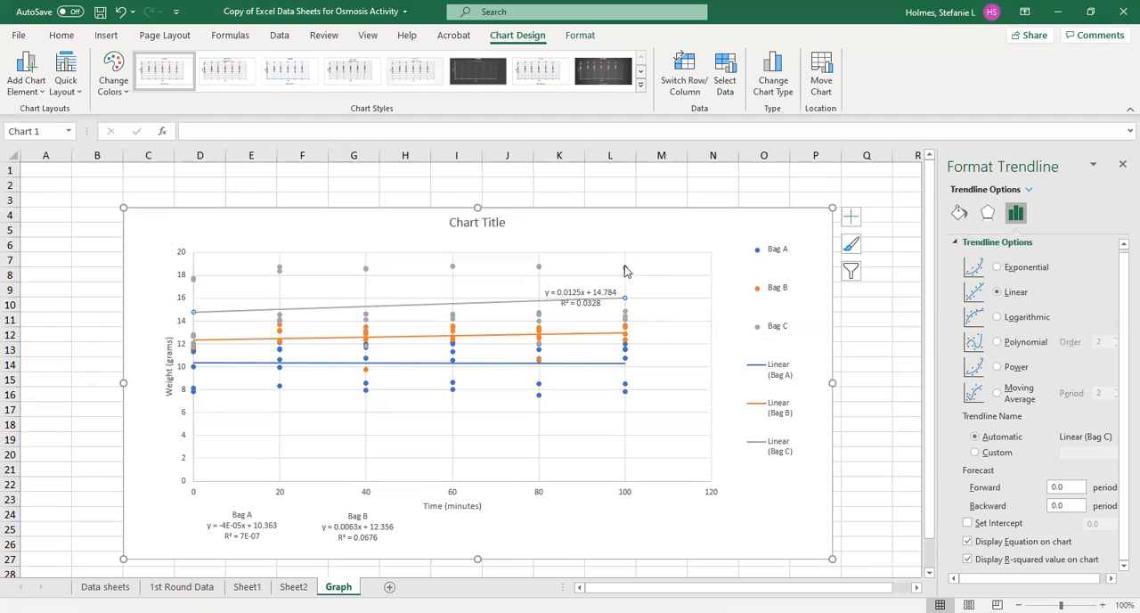
pyautogui.click(577, 291)
pyautogui.moveTo(583, 283); pyautogui.dragTo(533, 514)
# - Add the label "Bag C" on its own line above the Bag C trendline equation
pyautogui.click(497, 524)
pyautogui.write('Bag C')
pyautogui.press('Return')
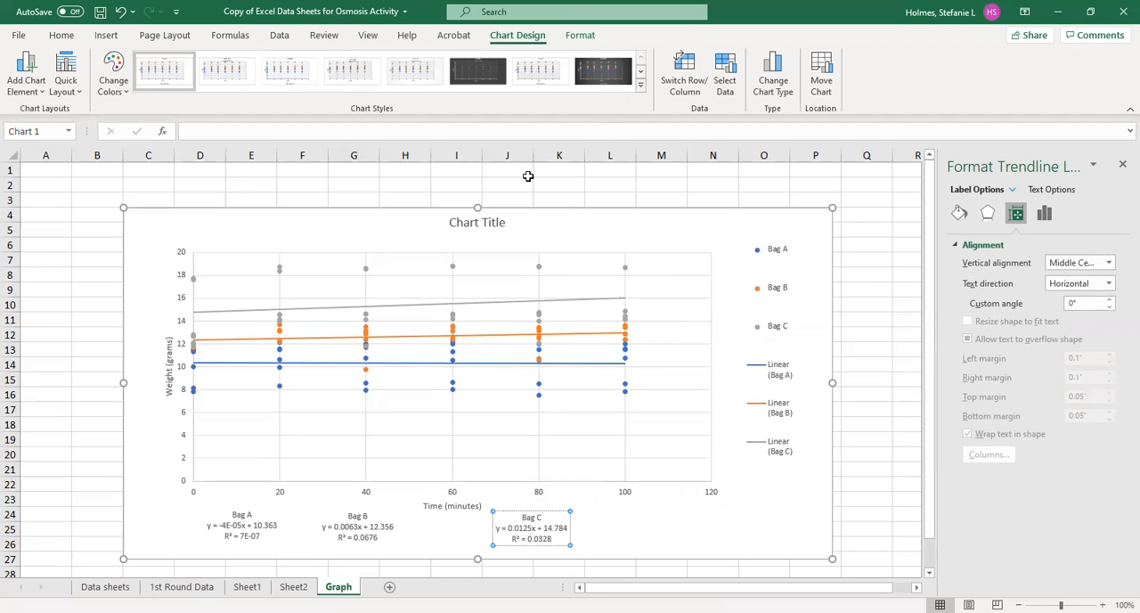
# - Move the chart up to the first row and extend its lower edge to about row 27
pyautogui.moveTo(512, 211); pyautogui.dragTo(507, 176)
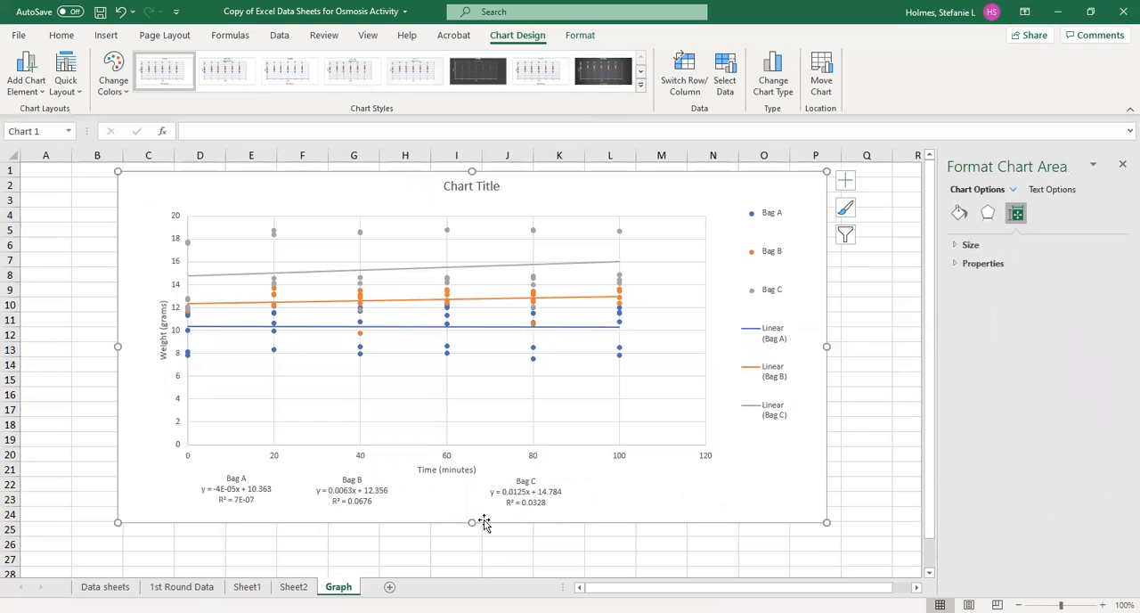
pyautogui.moveTo(471, 523); pyautogui.dragTo(471, 559)
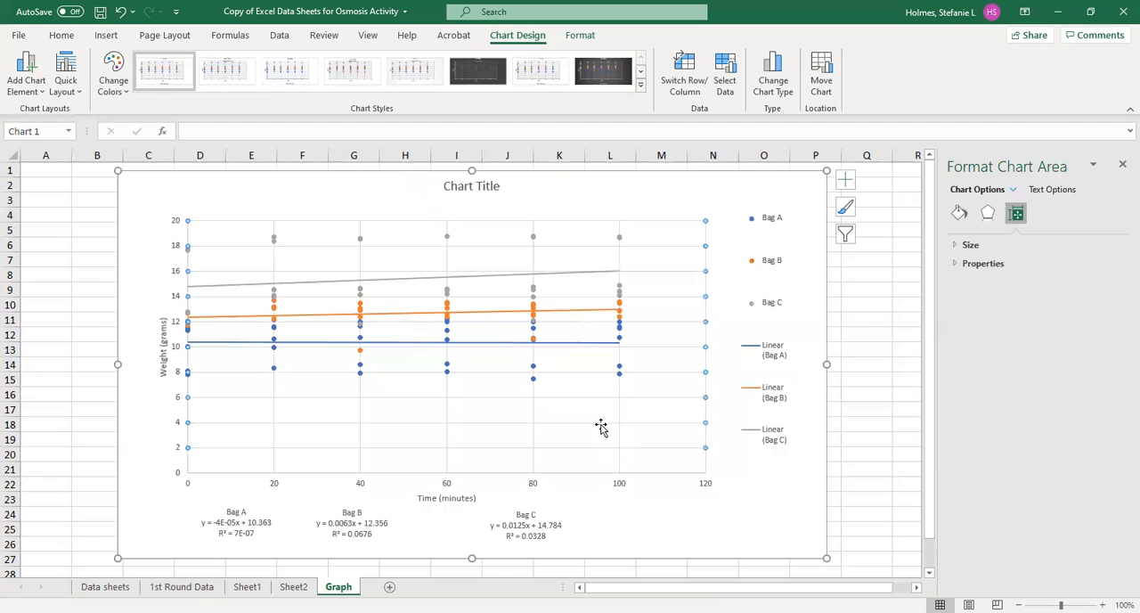
# - Shrink the plot area from its lower-right corner and line up the Bag A and Bag C equations closely beside the Bag B equation
pyautogui.click(701, 470)
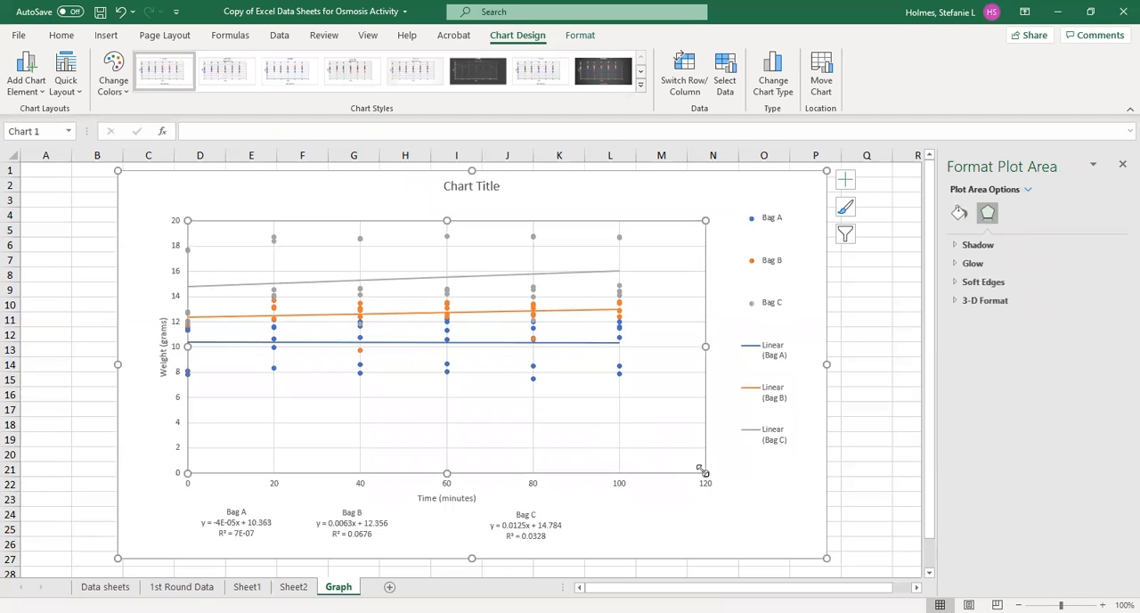
pyautogui.moveTo(704, 472); pyautogui.dragTo(681, 440)
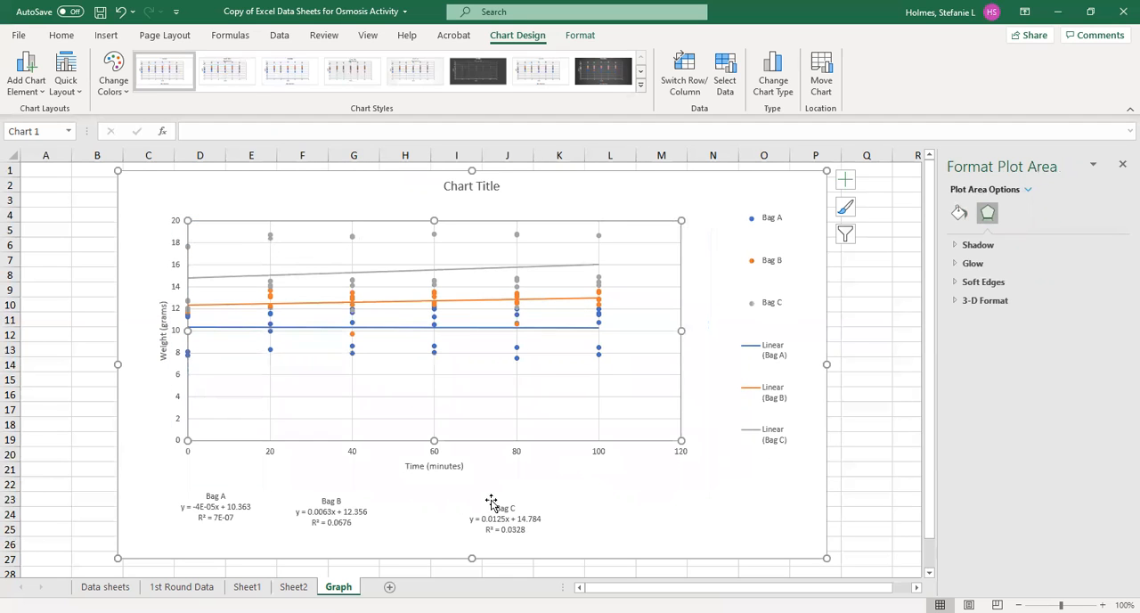
pyautogui.moveTo(510, 517); pyautogui.dragTo(437, 509)
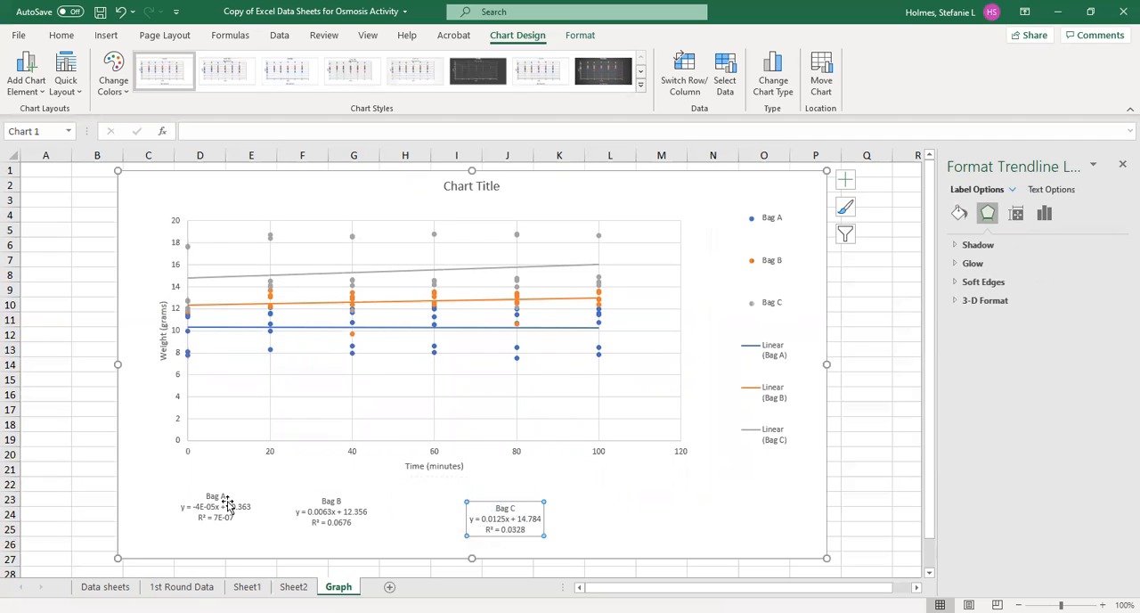
pyautogui.moveTo(223, 515); pyautogui.dragTo(247, 520)
# - Replace the placeholder chart title with "Weight vs. Time"
pyautogui.click(483, 190)
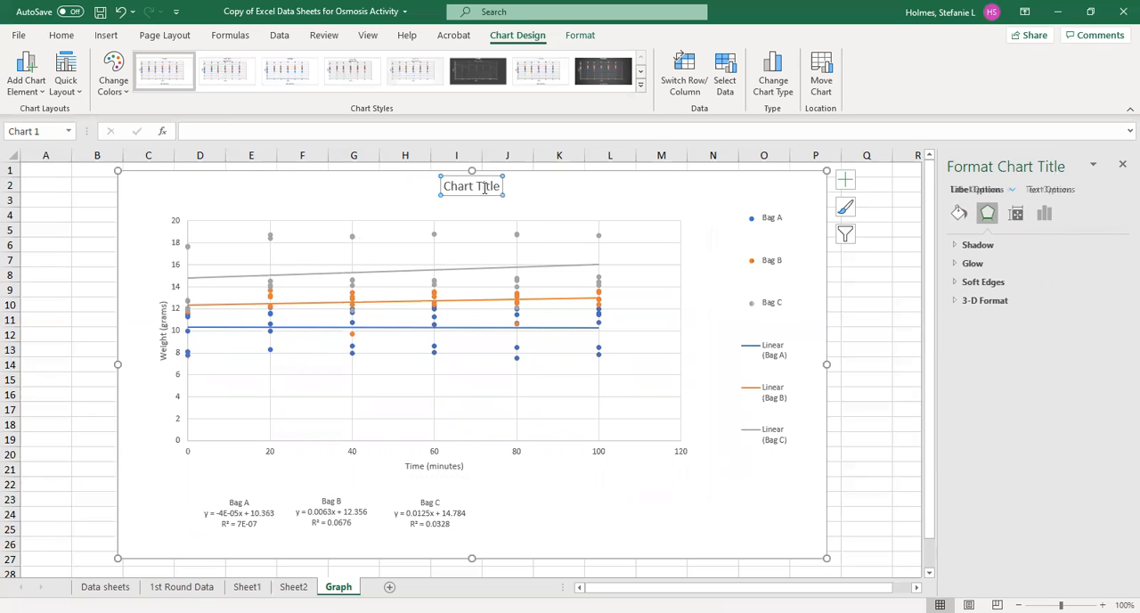
pyautogui.moveTo(501, 186); pyautogui.dragTo(424, 209)
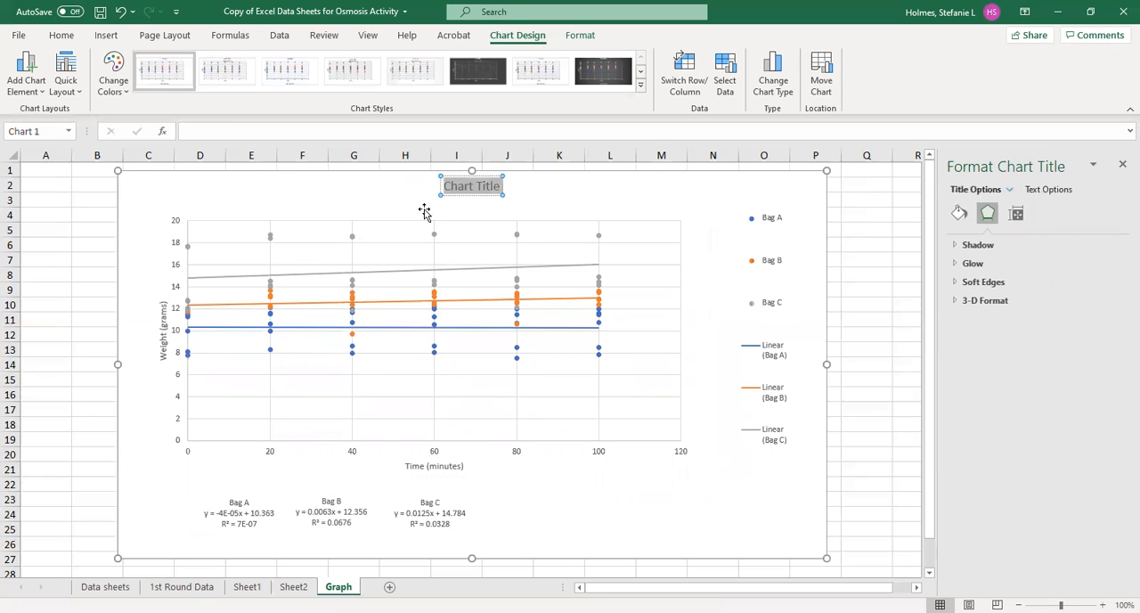
pyautogui.write('Weogh')
pyautogui.press('BackSpace')
pyautogui.press('BackSpace')
pyautogui.press('BackSpace')
pyautogui.write('ight Vs')
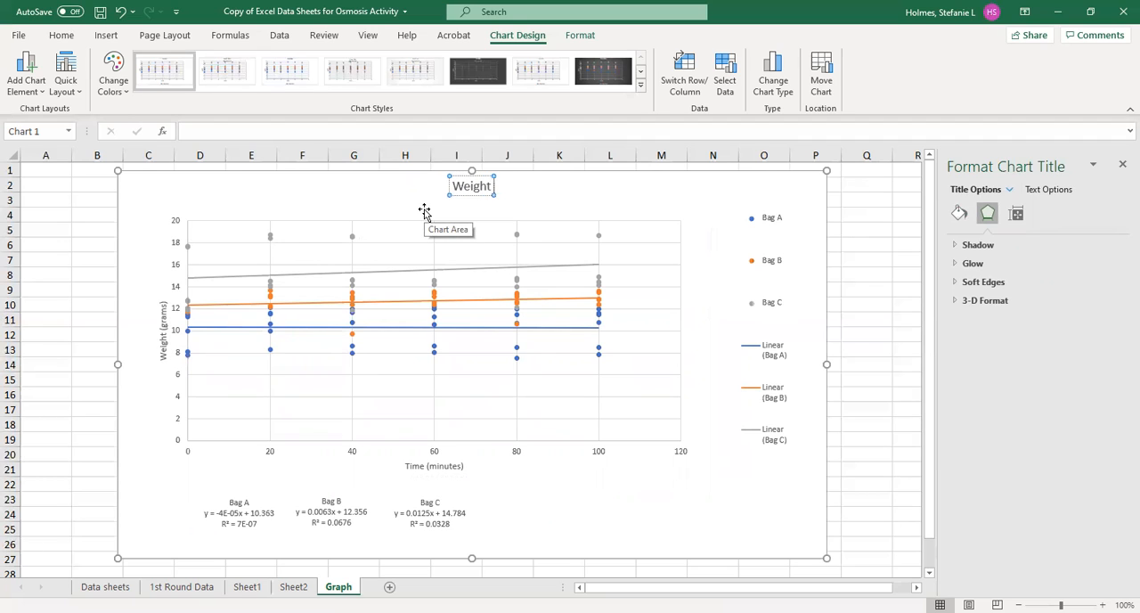
pyautogui.press('BackSpace')
pyautogui.press('BackSpace')
pyautogui.write('vs. Time')
pyautogui.click(703, 509)
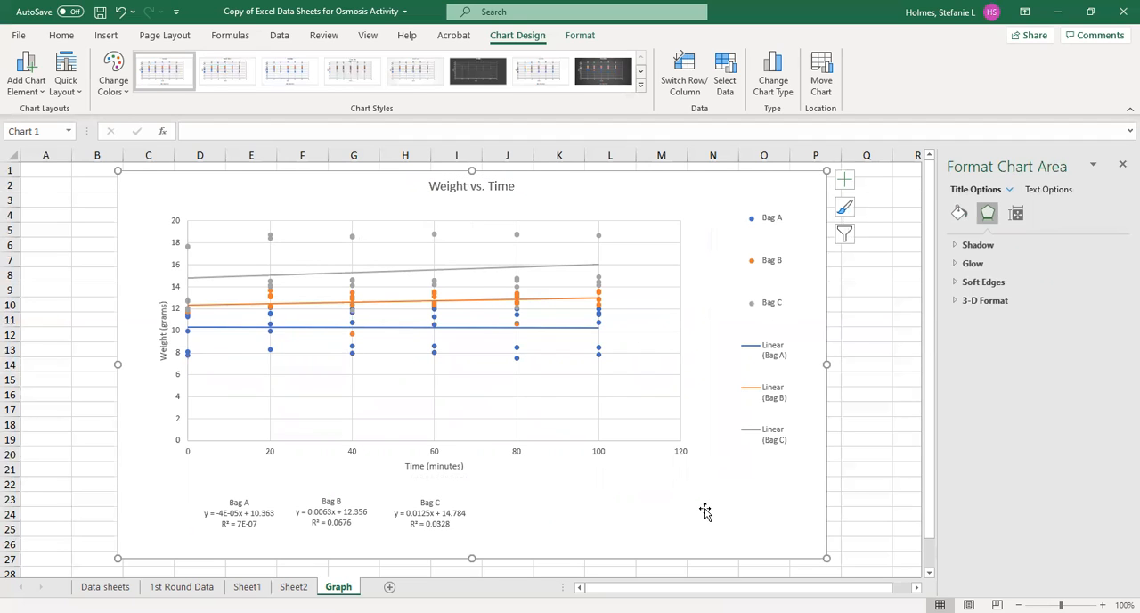